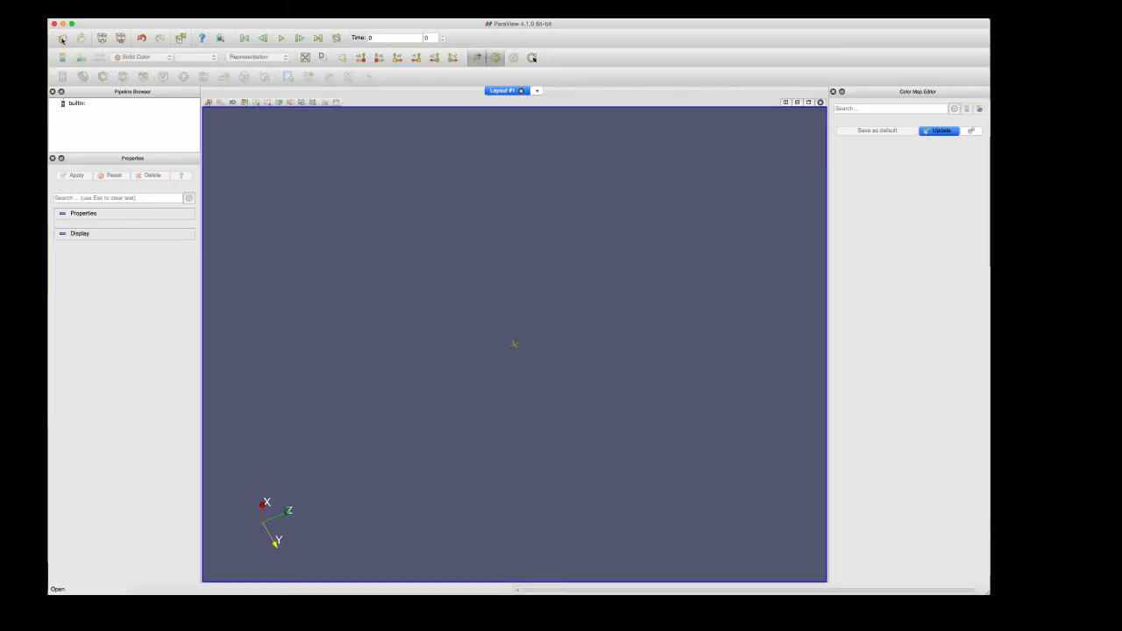
# Open the dataset disk_out_ref.ex2 from the Data folder and apply the reader with its default variables
pyautogui.click(62, 39)
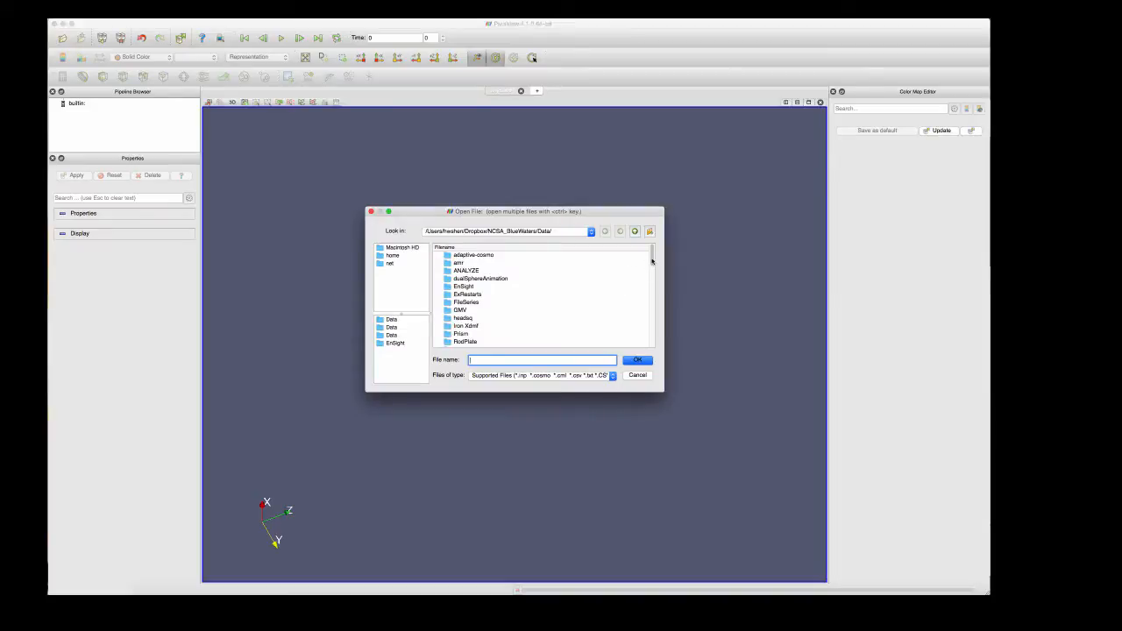
pyautogui.moveTo(652, 256); pyautogui.dragTo(652, 292)
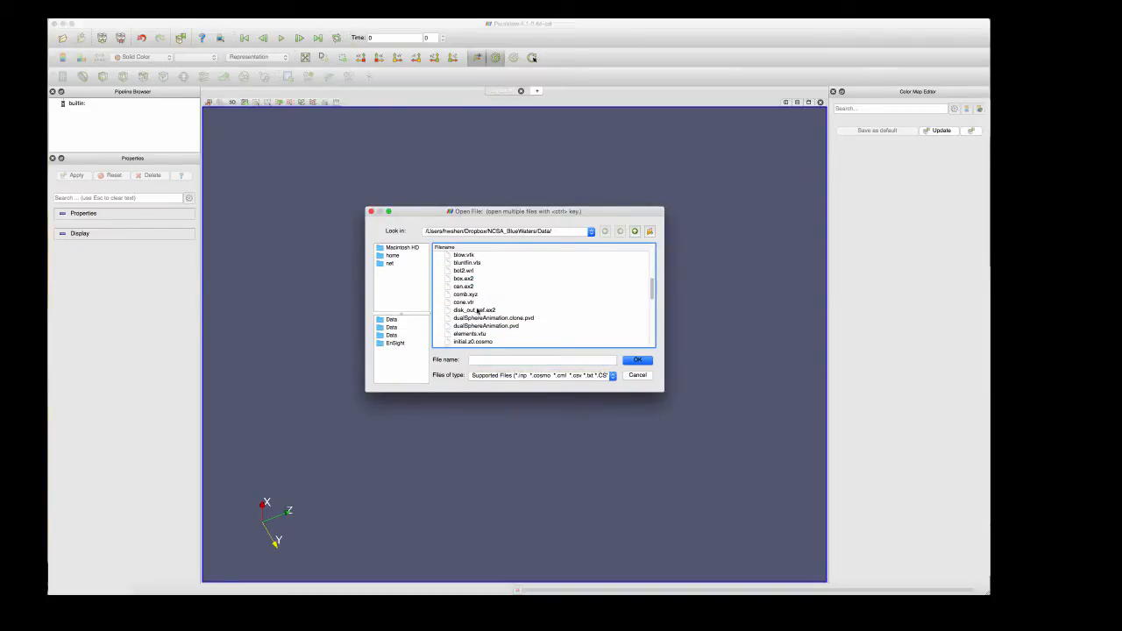
pyautogui.click(479, 310)
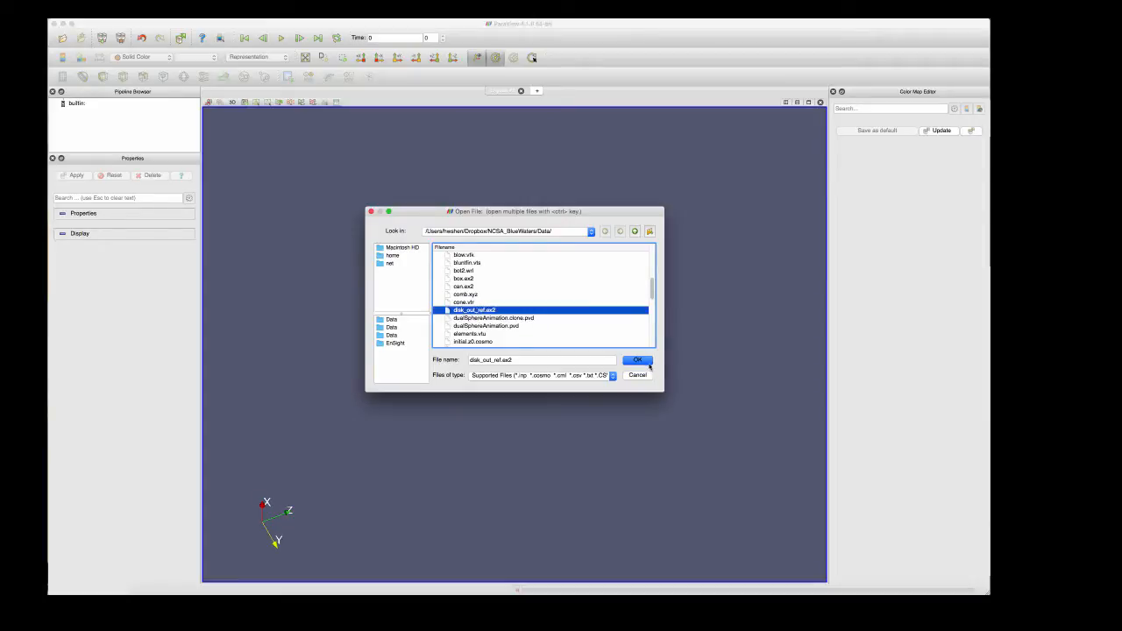
pyautogui.click(638, 360)
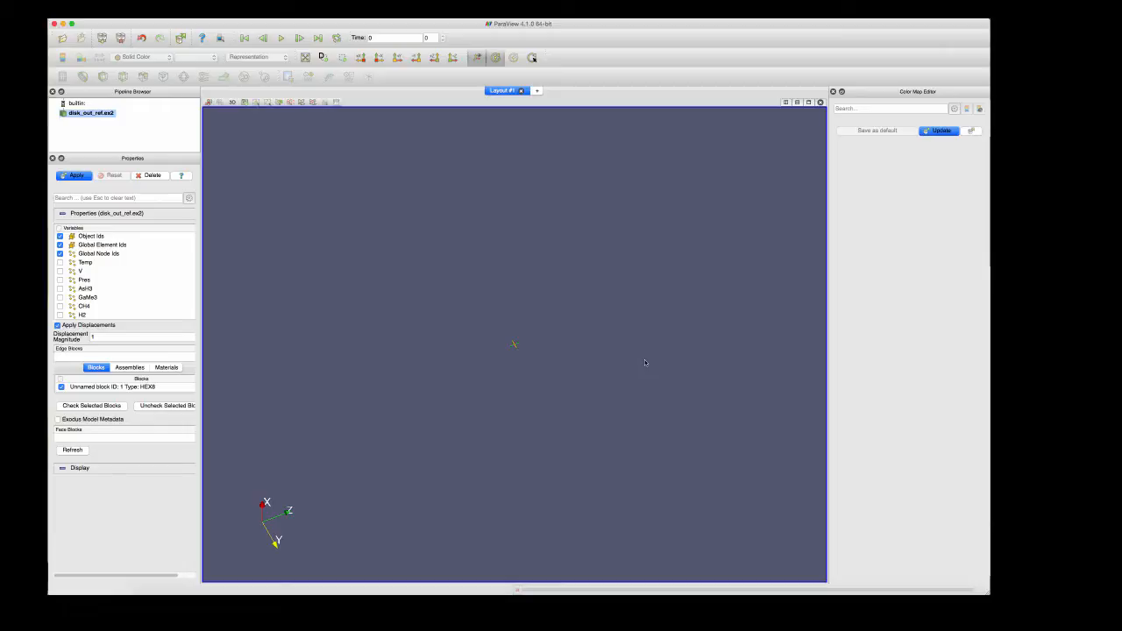
pyautogui.click(77, 176)
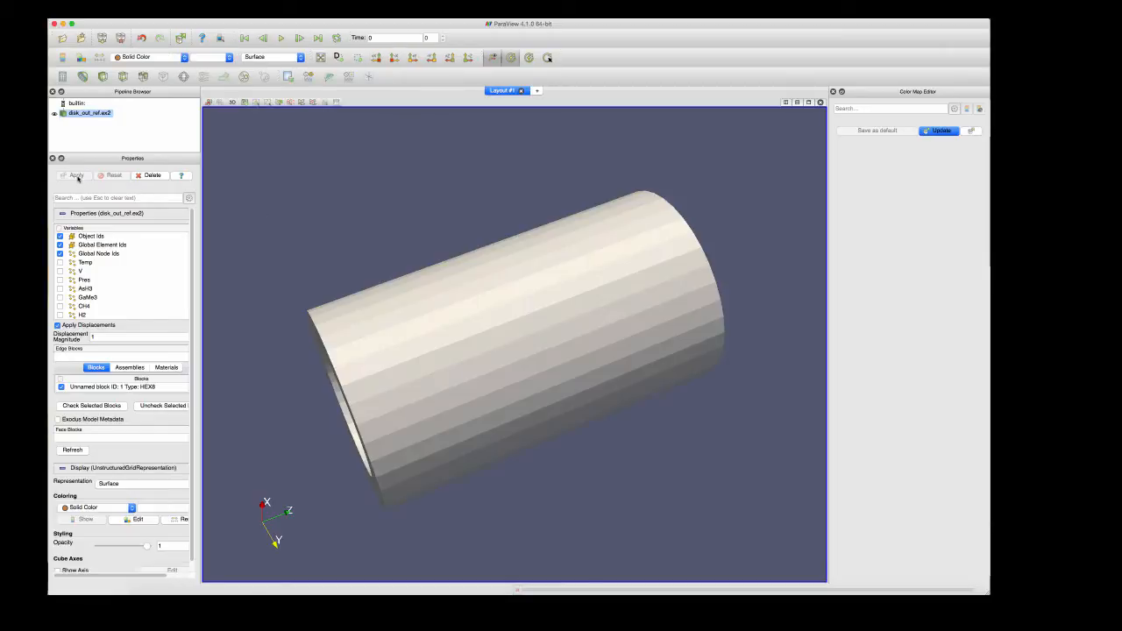
# Switch the representation of the solid-coloured disk_out_ref.ex2 dataset to Points
pyautogui.moveTo(349, 396); pyautogui.dragTo(576, 390)
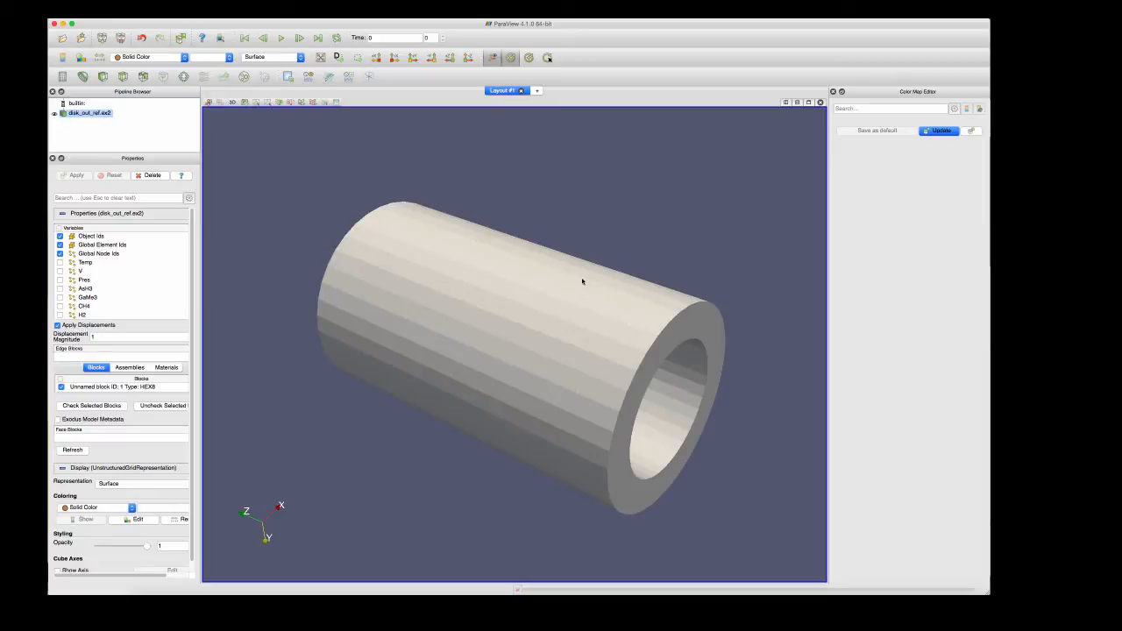
pyautogui.moveTo(582, 282); pyautogui.dragTo(690, 391)
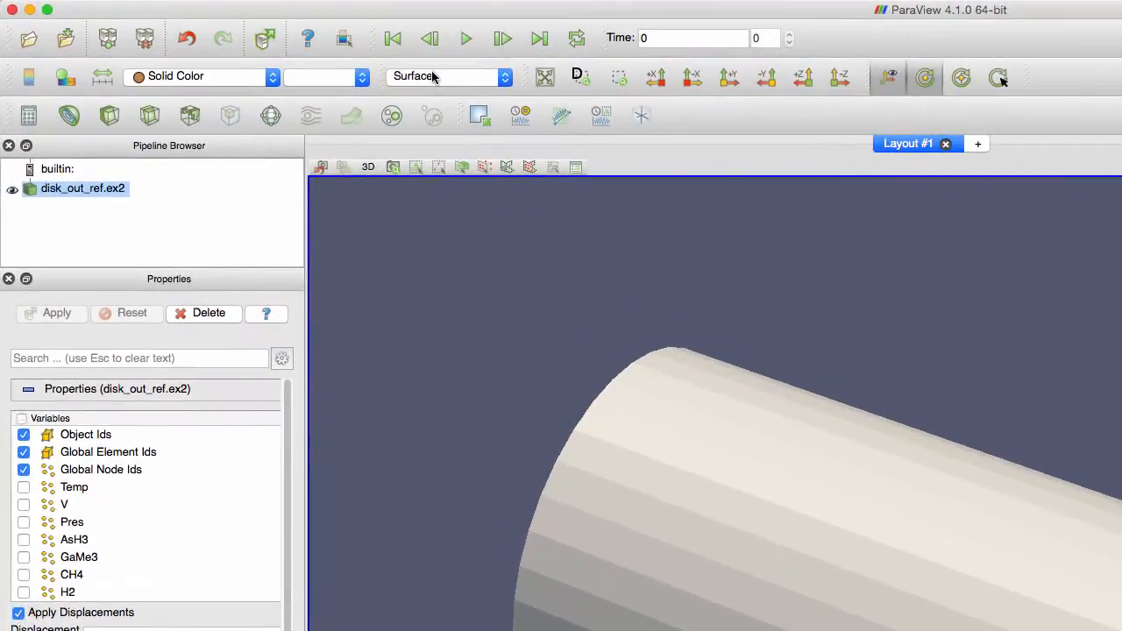
pyautogui.click(433, 77)
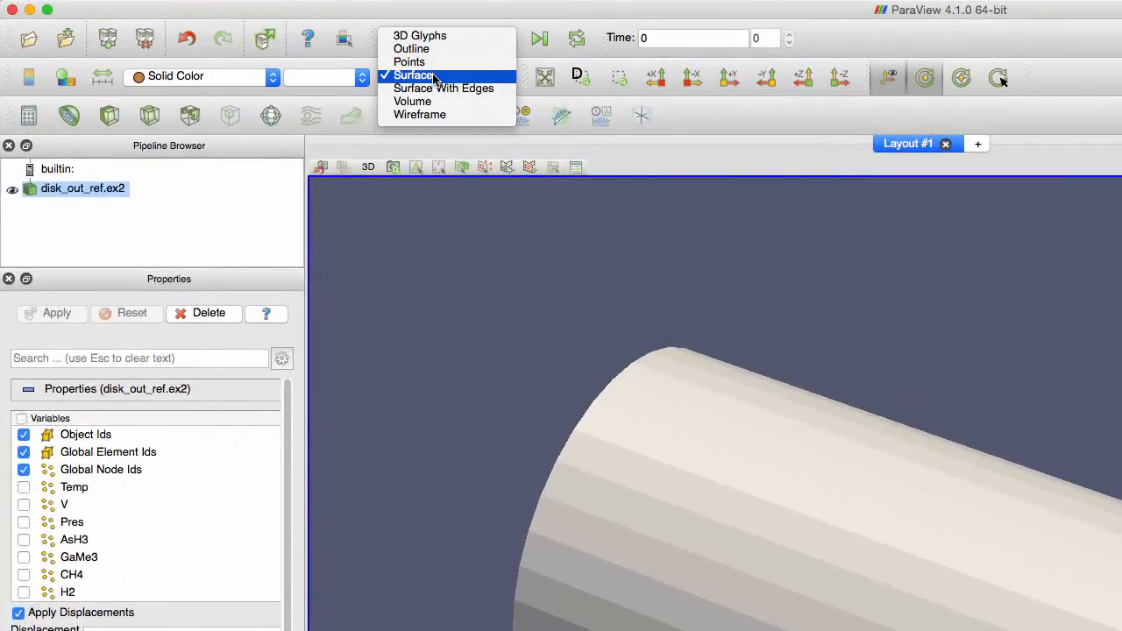
pyautogui.click(428, 65)
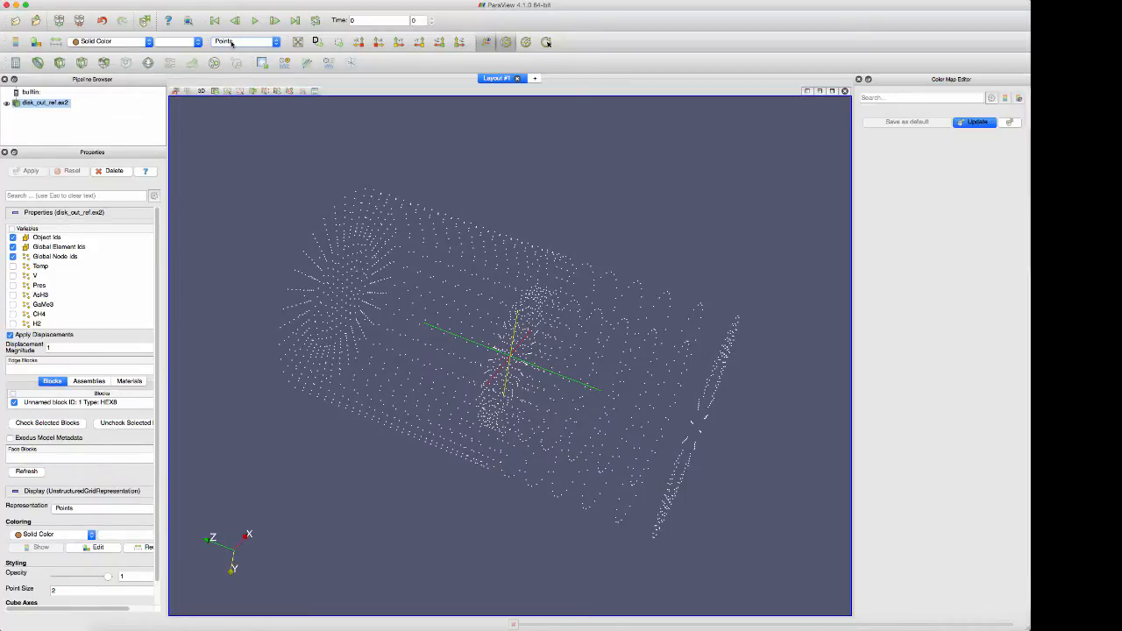
# Show the solid-coloured cylinder mesh as Wireframe and inspect its inner structure from the side and along its axis
pyautogui.click(231, 43)
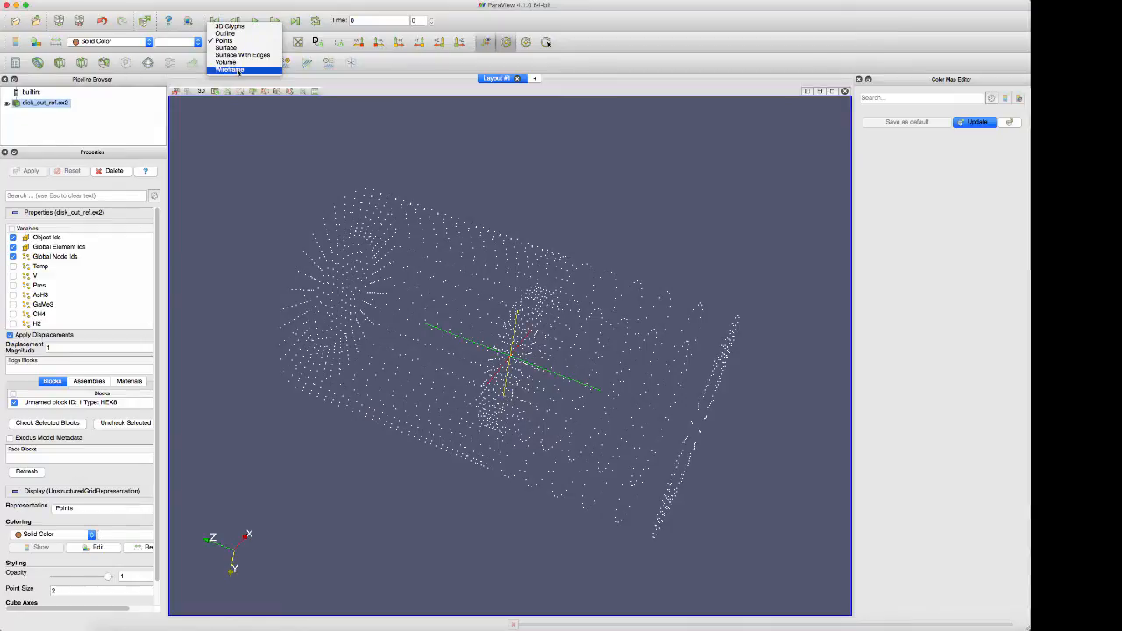
pyautogui.click(230, 69)
pyautogui.moveTo(268, 225); pyautogui.dragTo(284, 201)
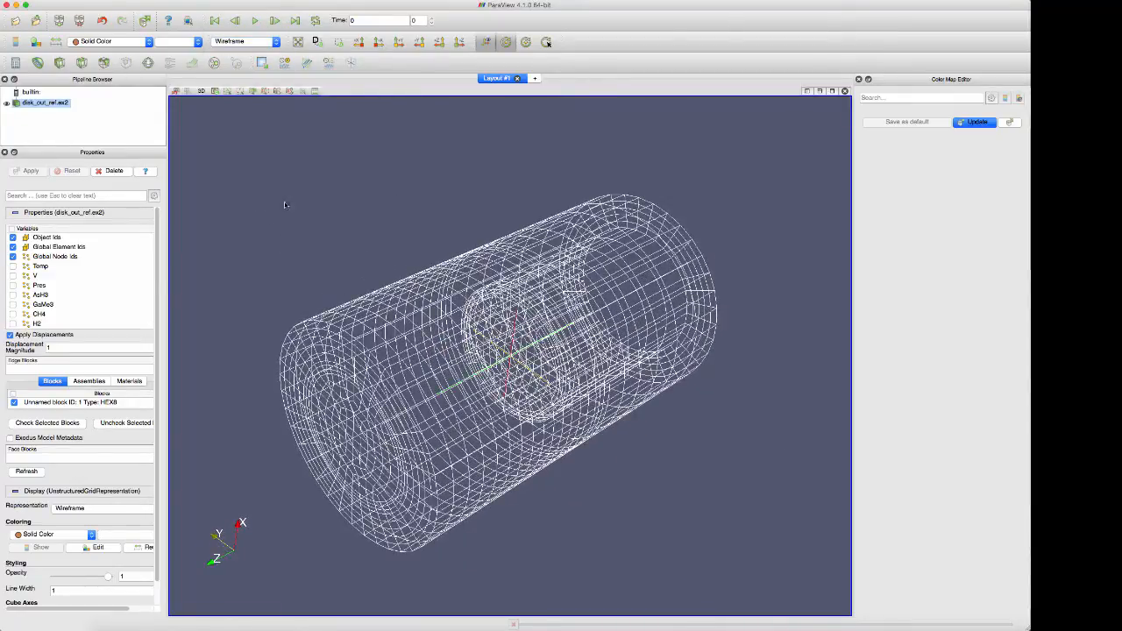
pyautogui.scroll(-5, 320, 236)
pyautogui.scroll(1, 321, 237)
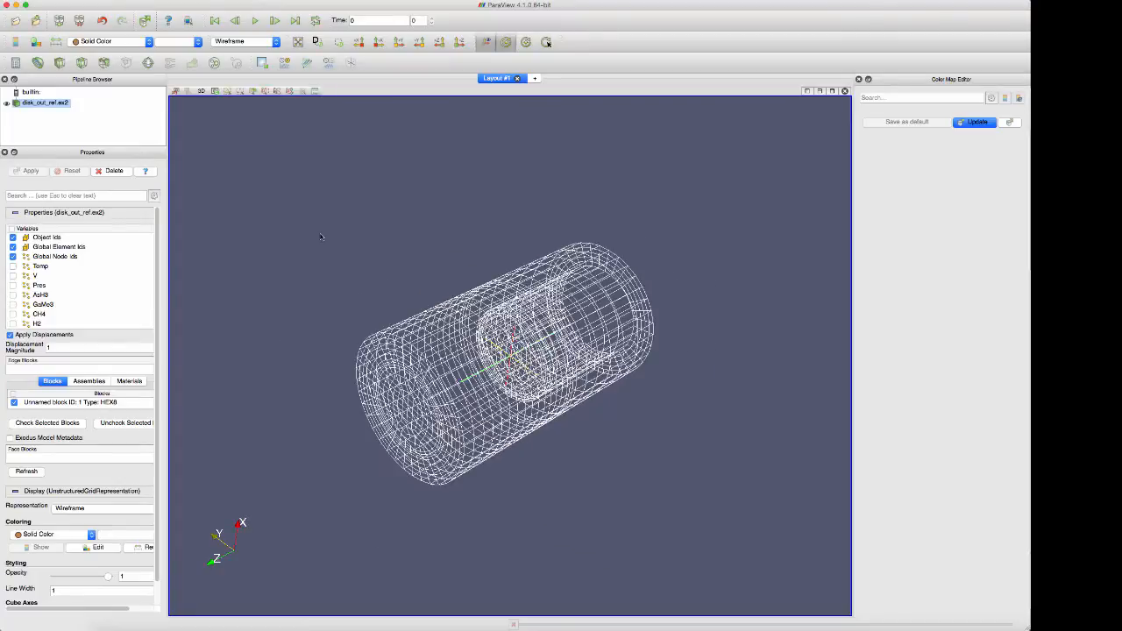
pyautogui.moveTo(325, 241); pyautogui.dragTo(438, 284)
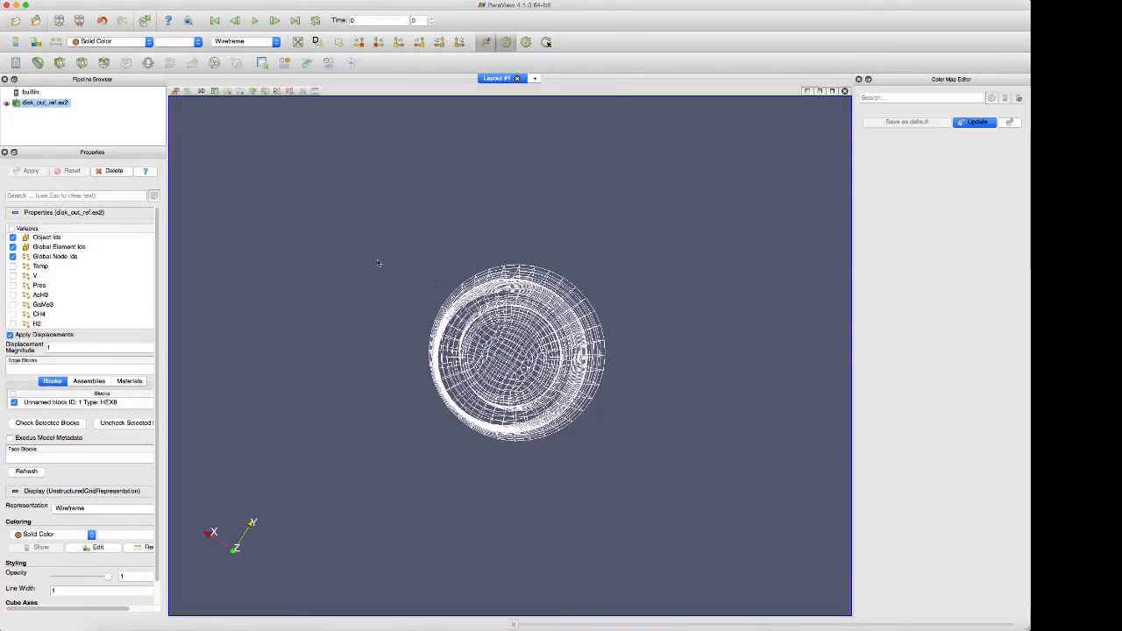
pyautogui.moveTo(377, 263); pyautogui.dragTo(478, 233)
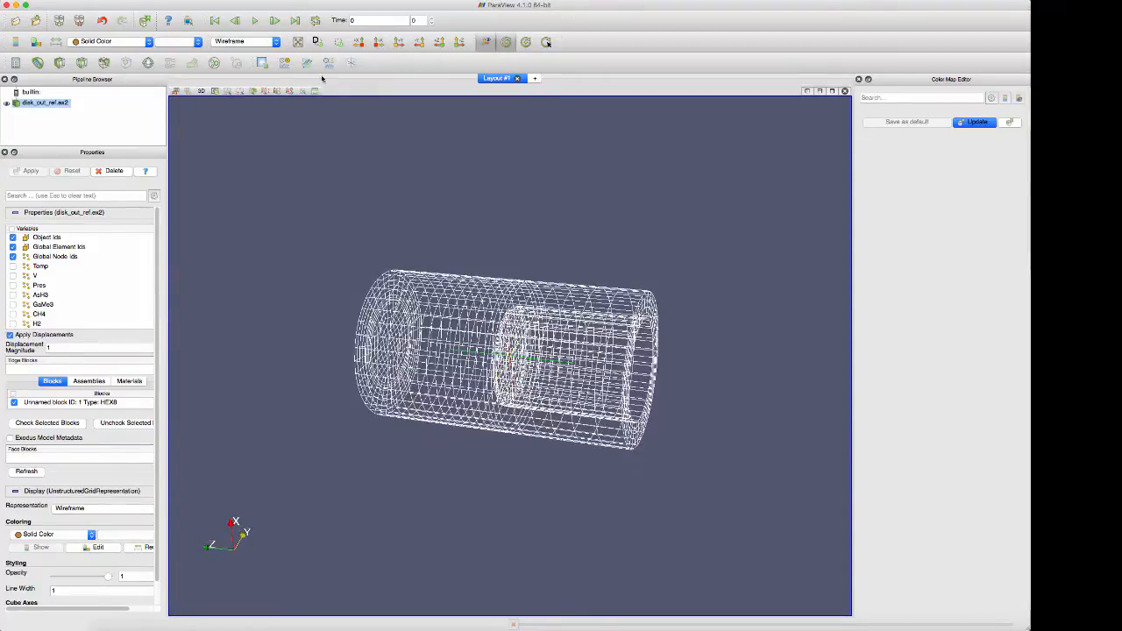
# Display the cylinder as Surface With Edges and inspect the mesh cells on its end face and outer wall
pyautogui.click(229, 41)
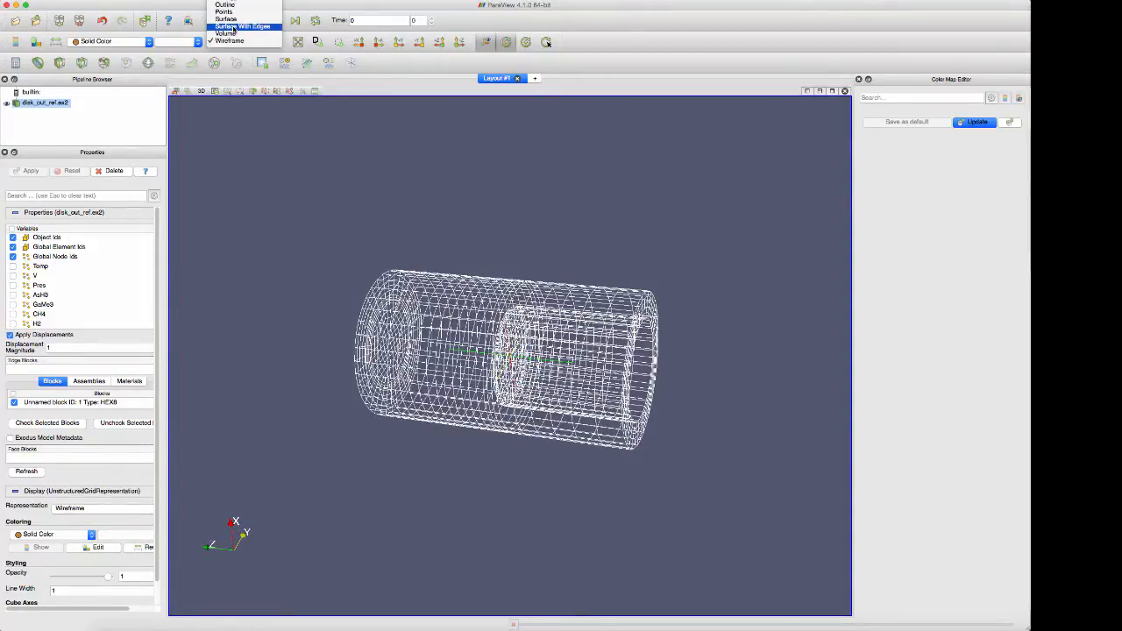
pyautogui.click(233, 27)
pyautogui.moveTo(535, 260); pyautogui.dragTo(430, 273)
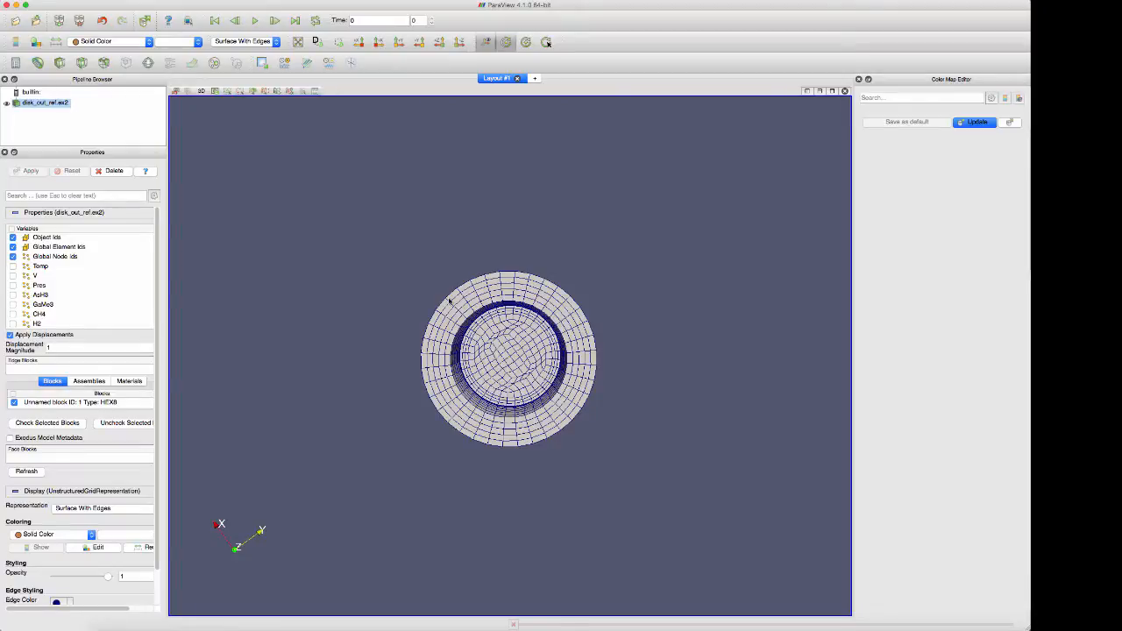
pyautogui.scroll(-3, 448, 301)
pyautogui.scroll(6, 449, 300)
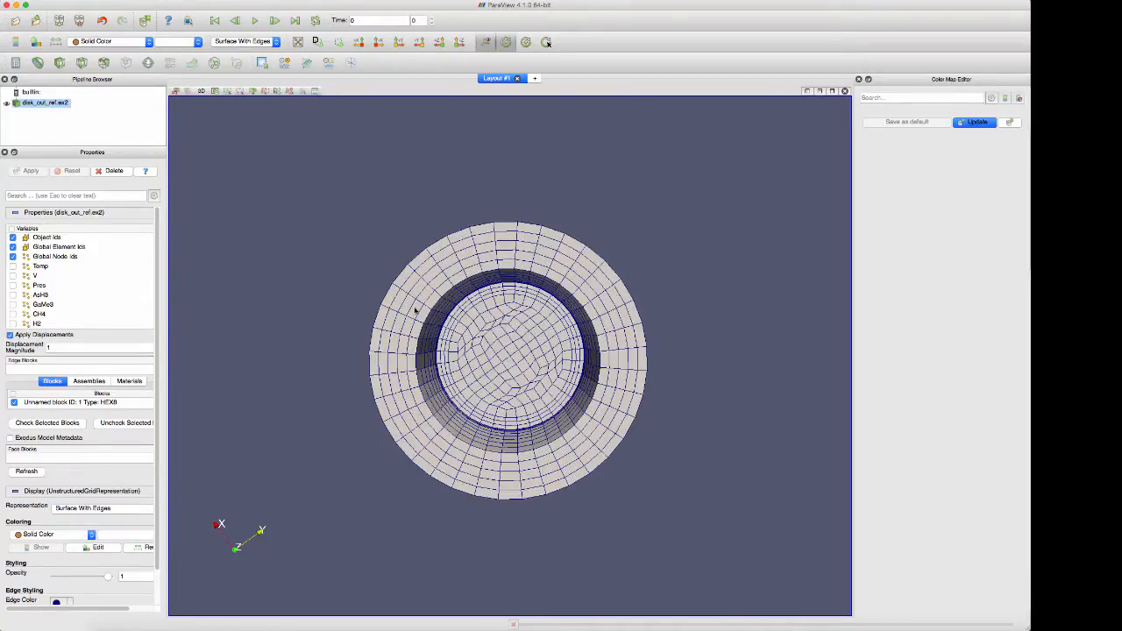
pyautogui.moveTo(416, 309); pyautogui.dragTo(541, 386)
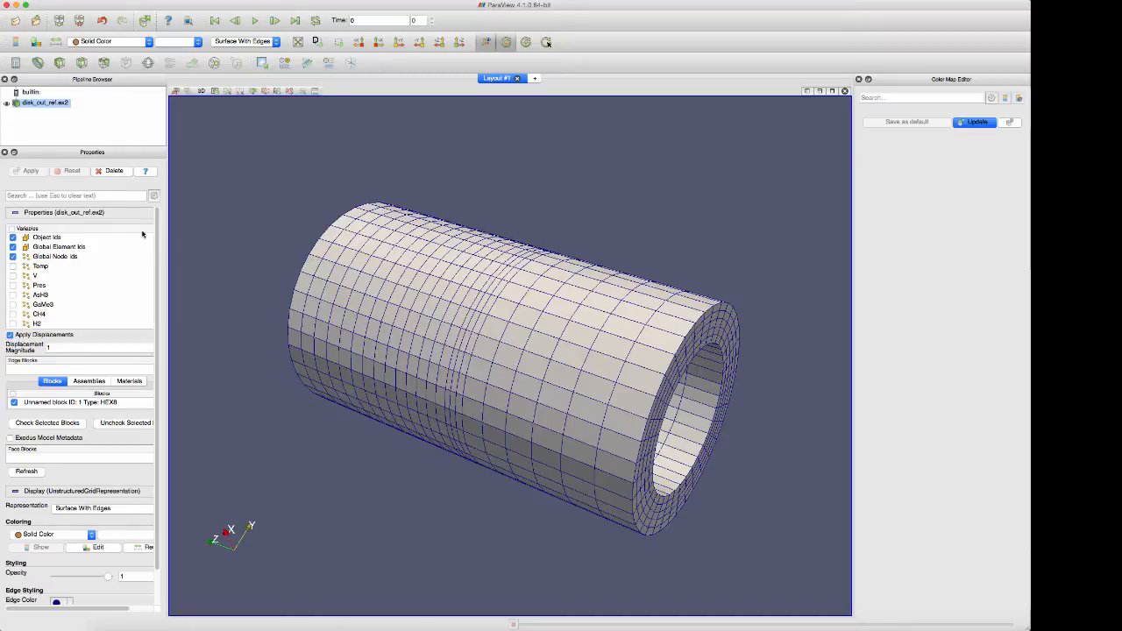
# Load the Pres variable from disk_out_ref.ex2 in addition to the default variables and apply the change
pyautogui.click(43, 274)
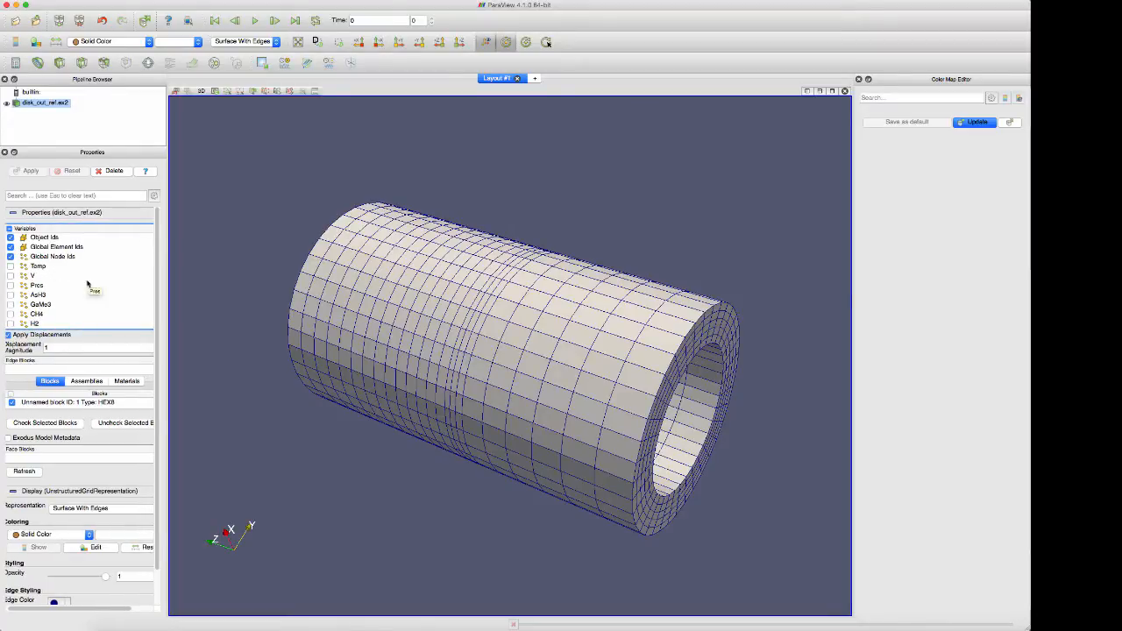
pyautogui.click(11, 286)
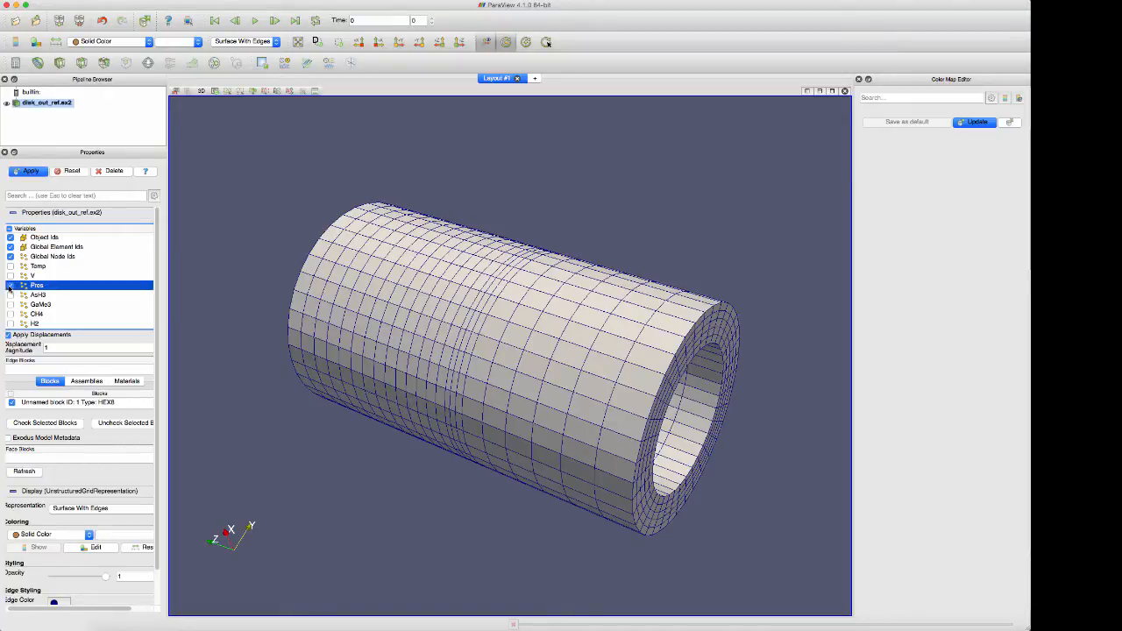
pyautogui.click(29, 171)
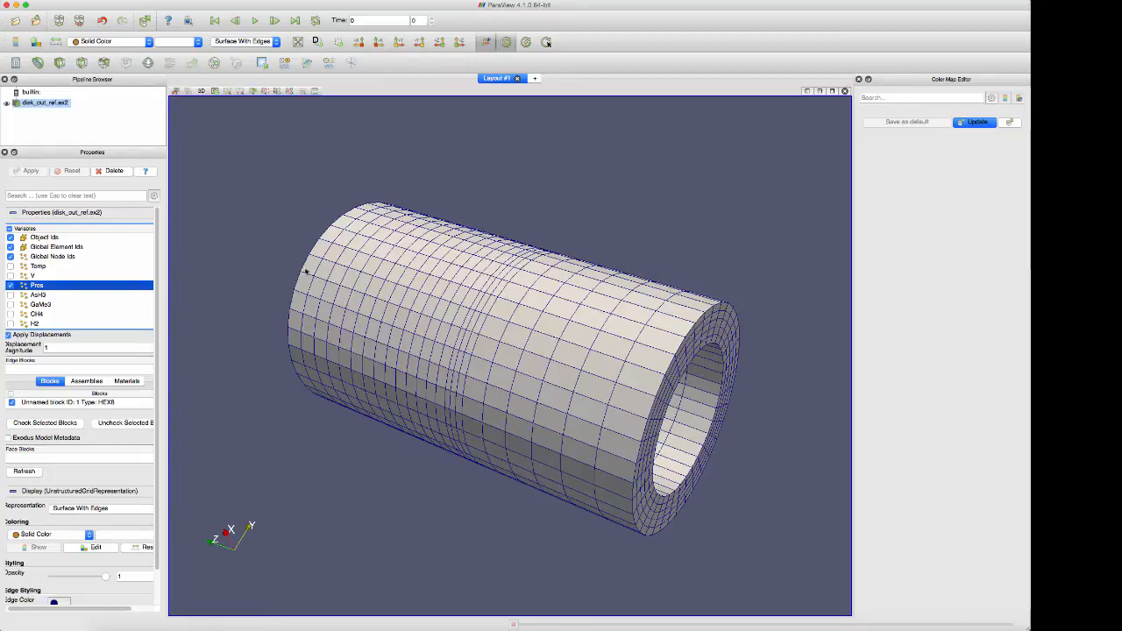
# Color the cylinder by the Pres point variable instead of a solid color
pyautogui.moveTo(298, 269); pyautogui.dragTo(250, 163)
pyautogui.moveTo(579, 331); pyautogui.dragTo(517, 309)
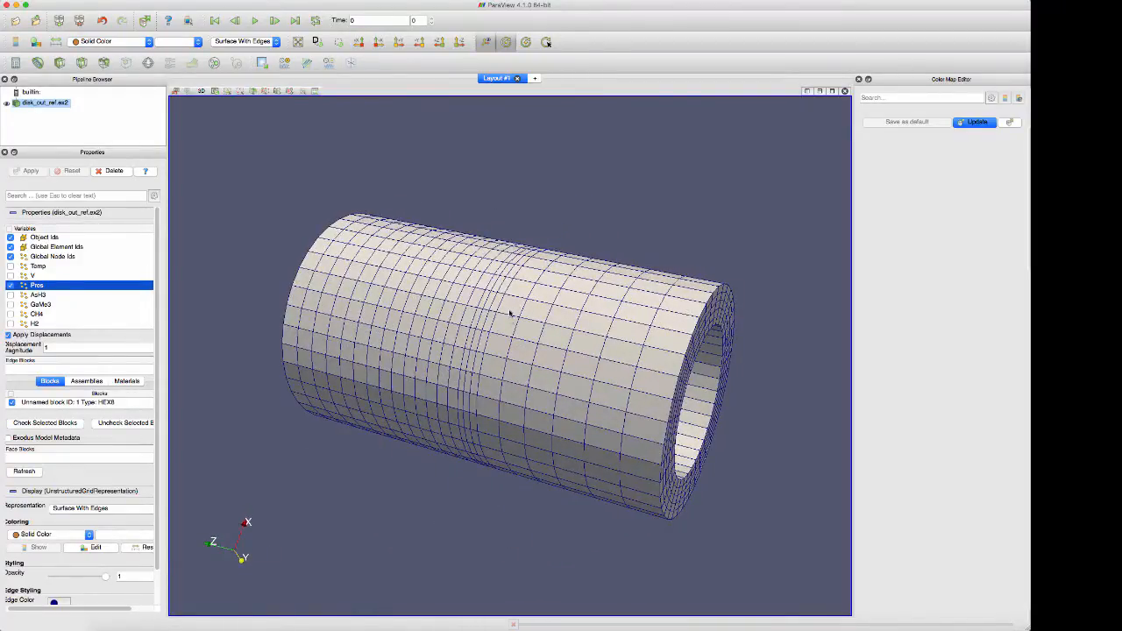
pyautogui.click(98, 42)
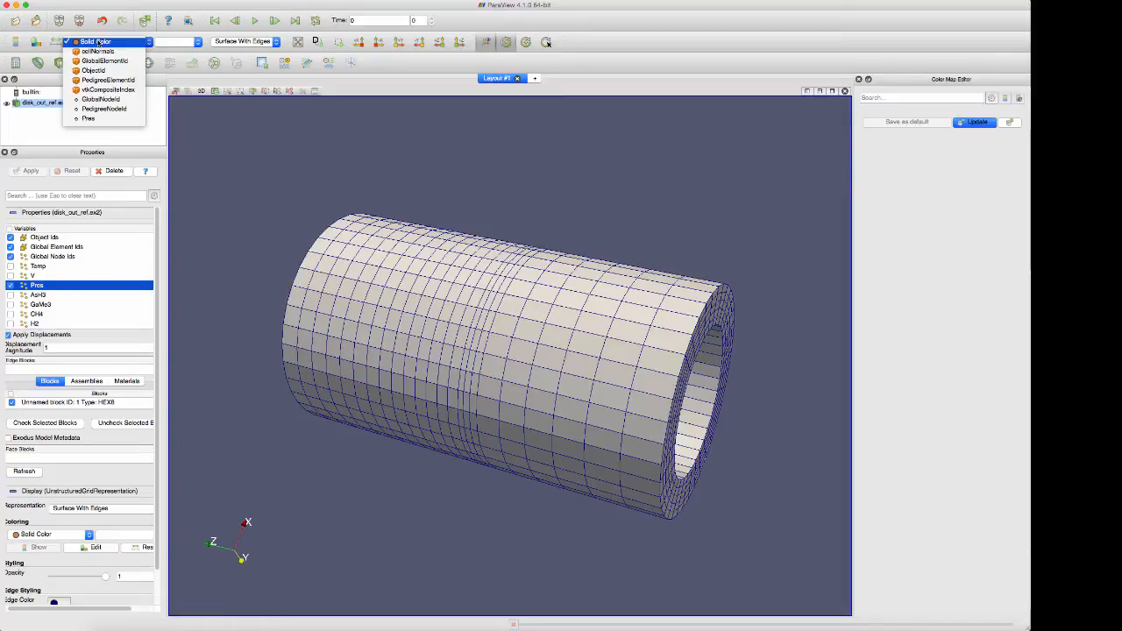
pyautogui.click(92, 119)
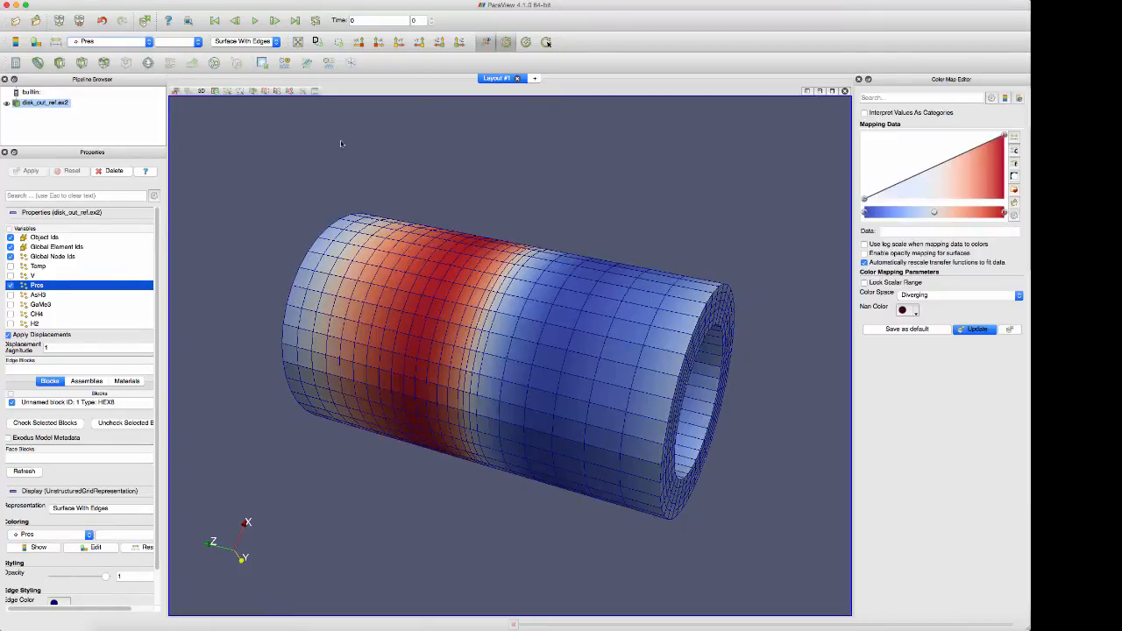
# Set the representation of the pressure-coloured cylinder to Surface and inspect it from several sides
pyautogui.moveTo(343, 146); pyautogui.dragTo(366, 150)
pyautogui.click(247, 41)
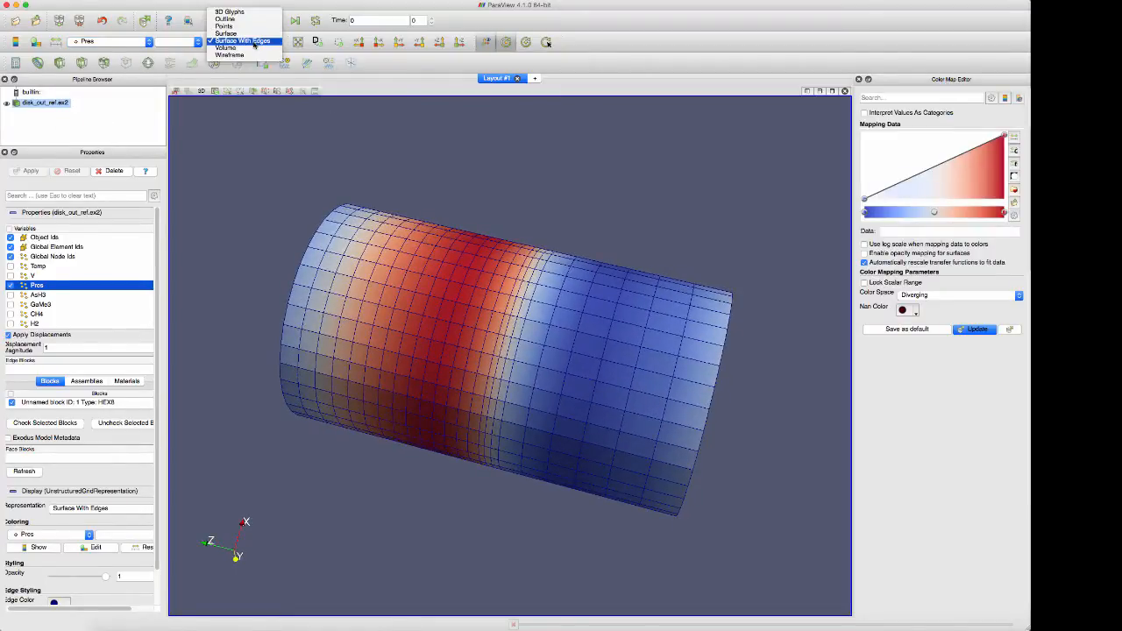
pyautogui.click(227, 33)
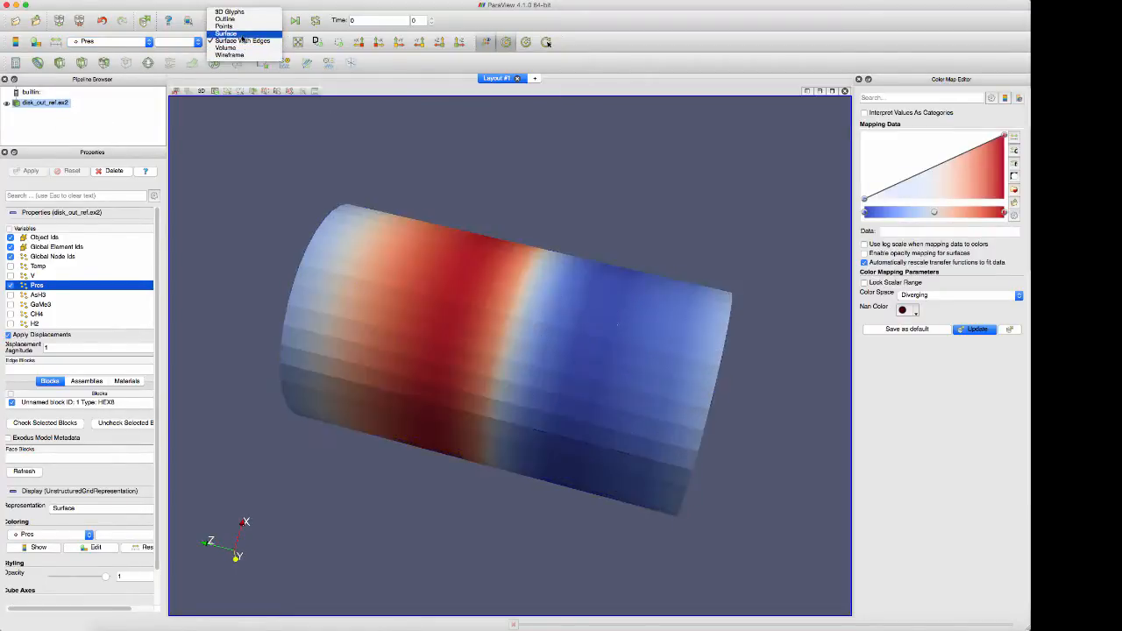
pyautogui.moveTo(651, 336); pyautogui.dragTo(683, 311)
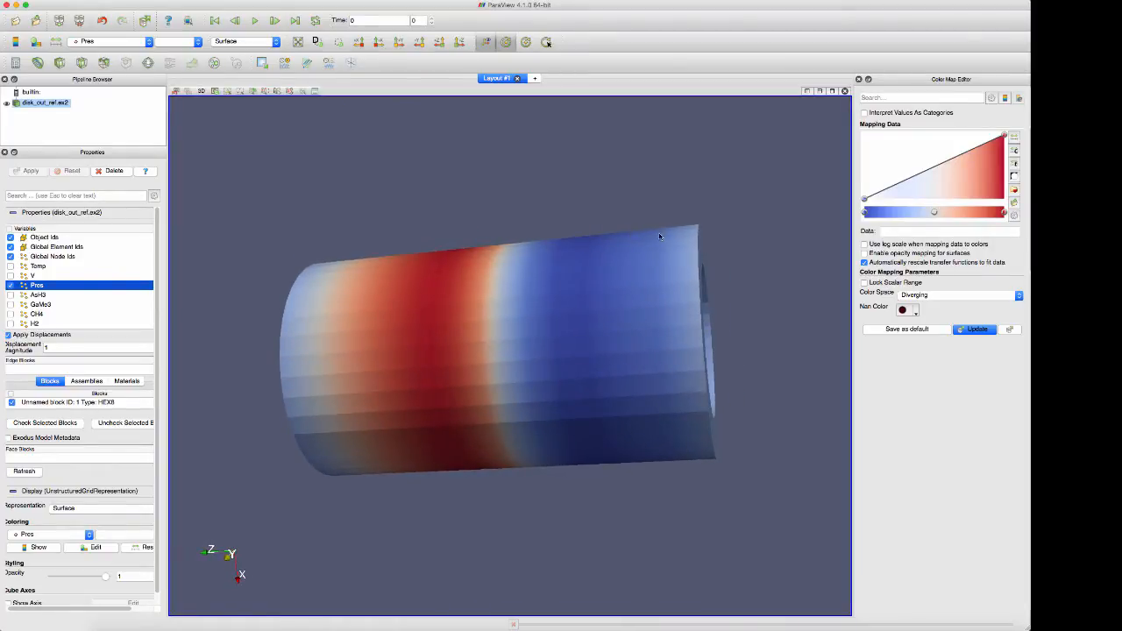
pyautogui.moveTo(660, 236); pyautogui.dragTo(654, 211)
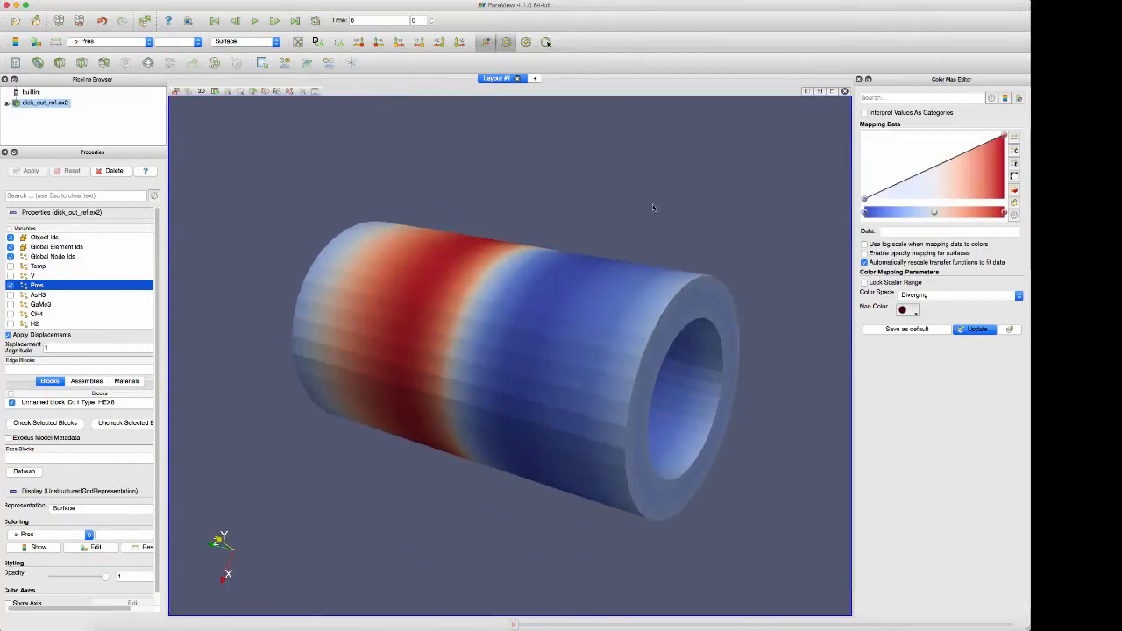
# Show the pressure-coloured dataset as Points and then as Wireframe, and inspect the wireframe
pyautogui.click(230, 42)
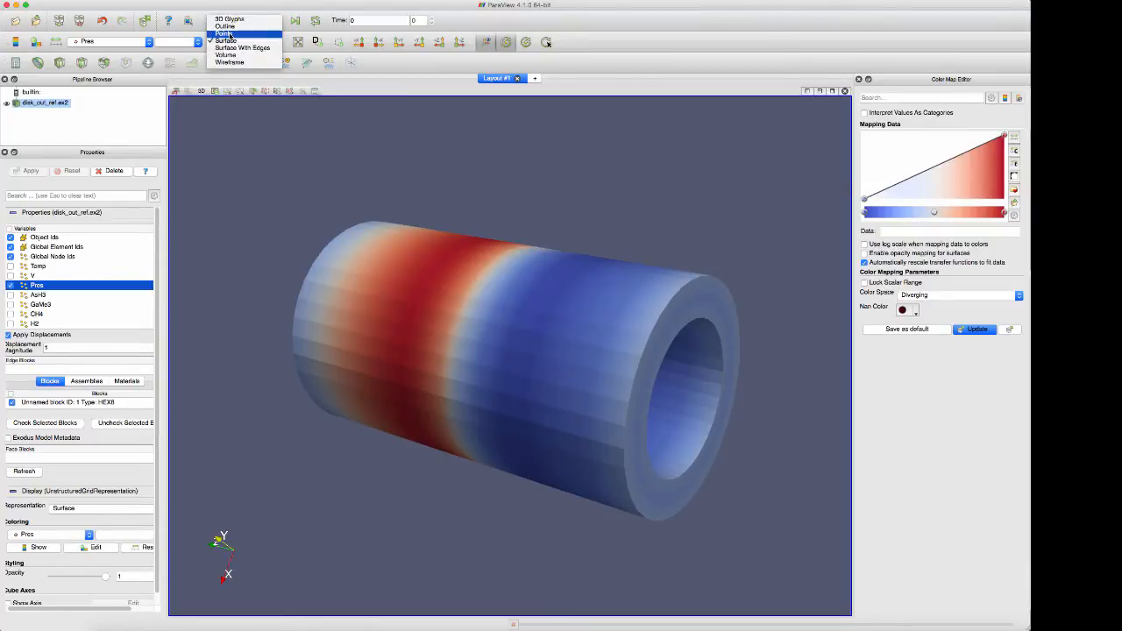
pyautogui.click(230, 34)
pyautogui.click(227, 44)
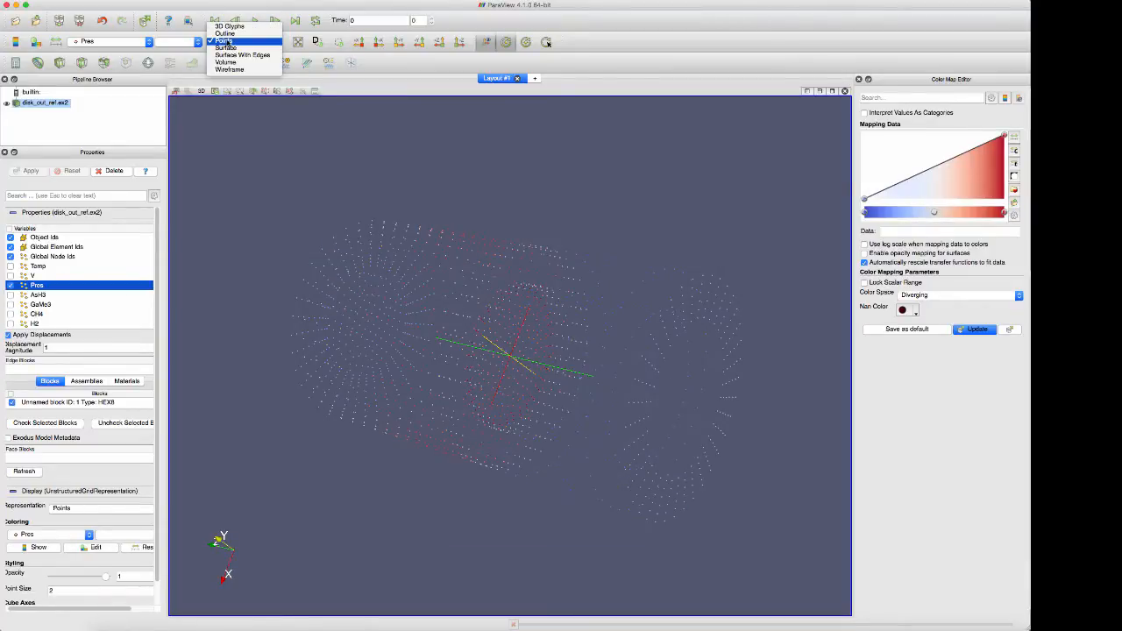
pyautogui.click(233, 71)
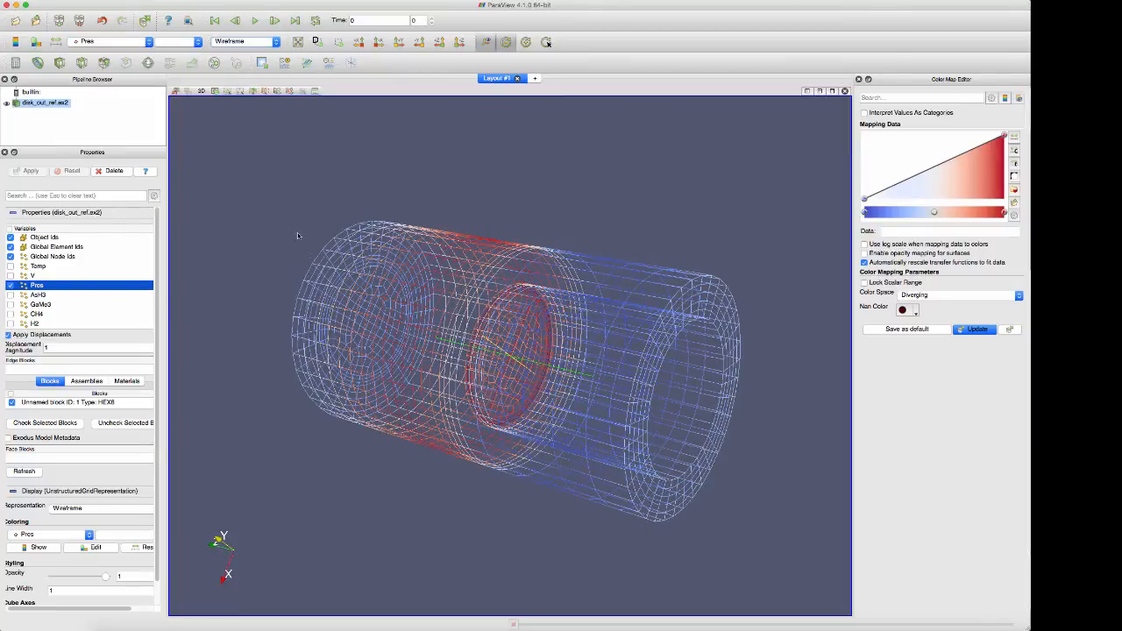
pyautogui.moveTo(297, 232); pyautogui.dragTo(319, 281)
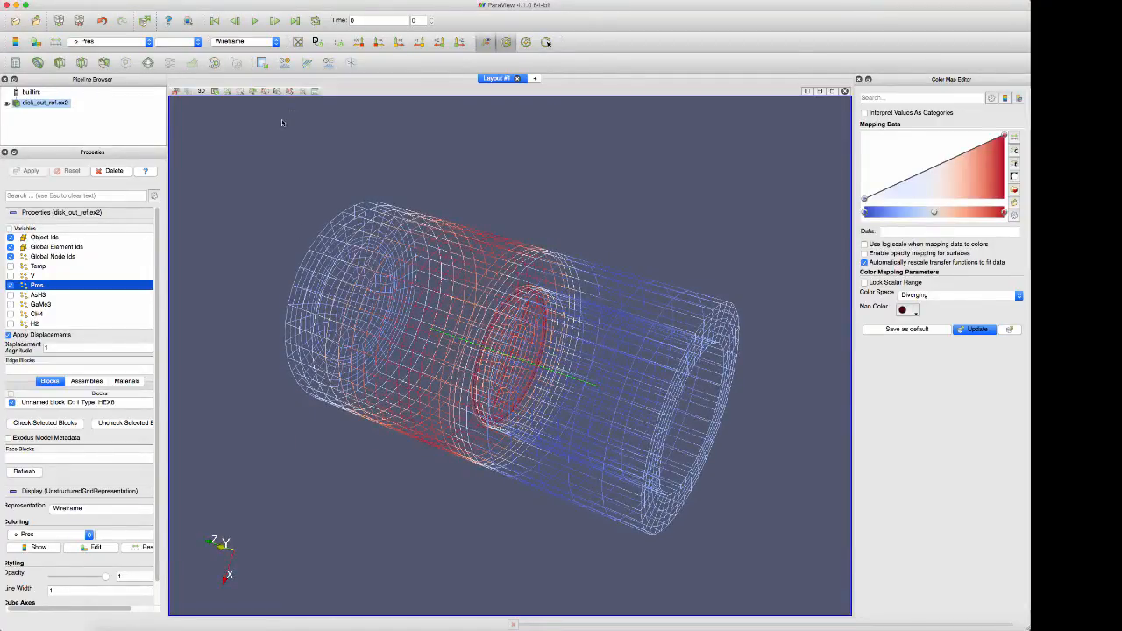
# Render the pressure-coloured dataset with the Volume representation and inspect its interior from both ends
pyautogui.click(247, 42)
pyautogui.click(242, 38)
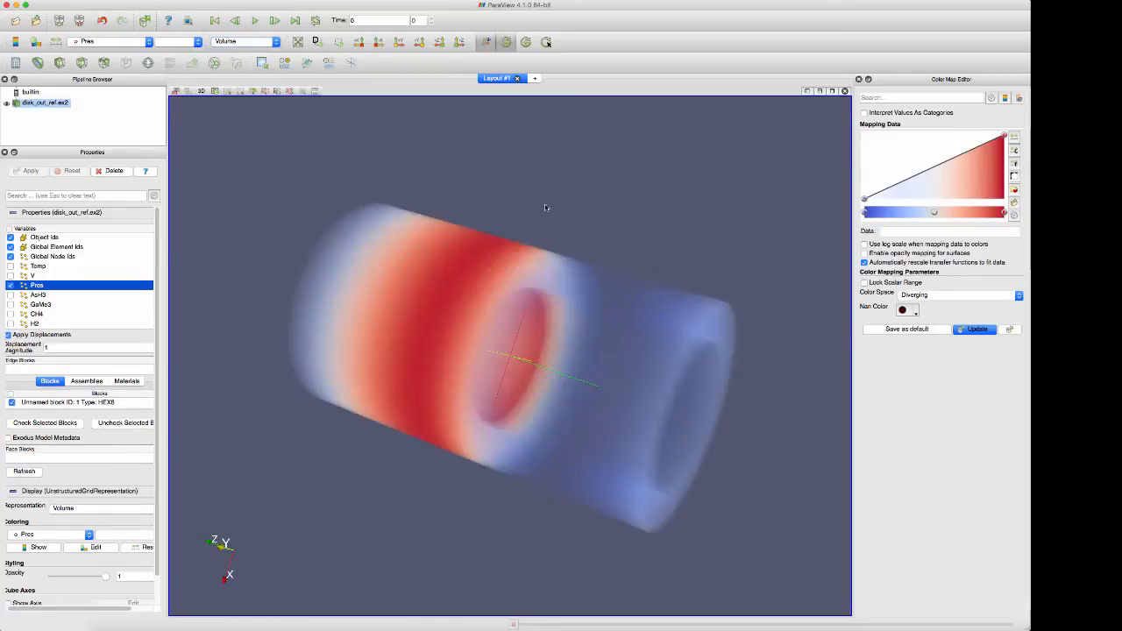
pyautogui.moveTo(710, 303); pyautogui.dragTo(406, 301)
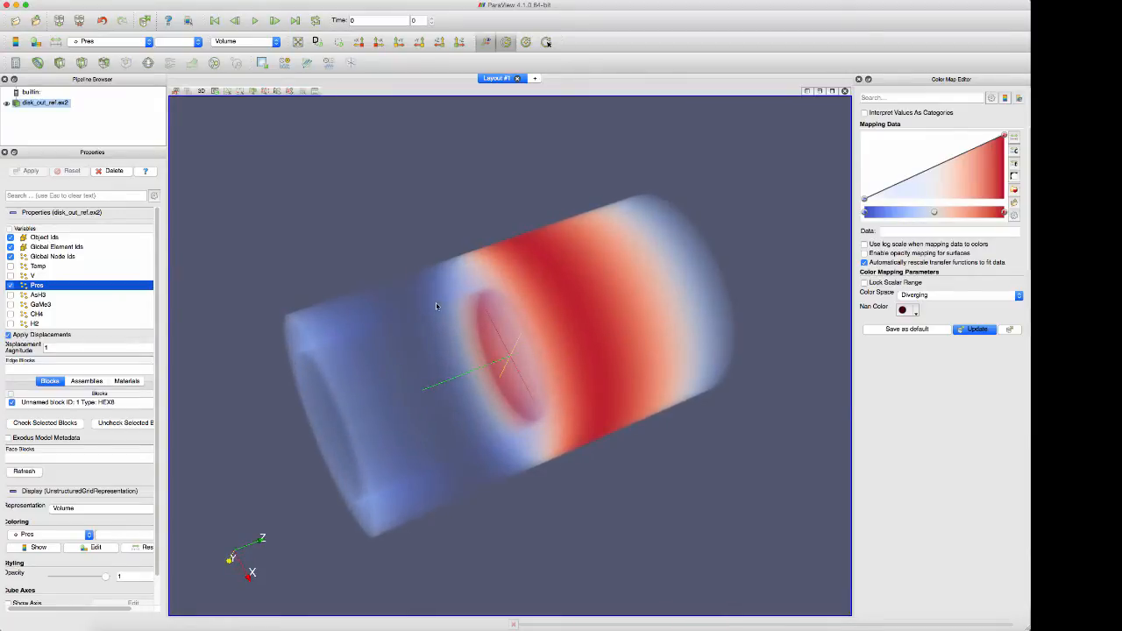
pyautogui.moveTo(436, 306); pyautogui.dragTo(685, 297)
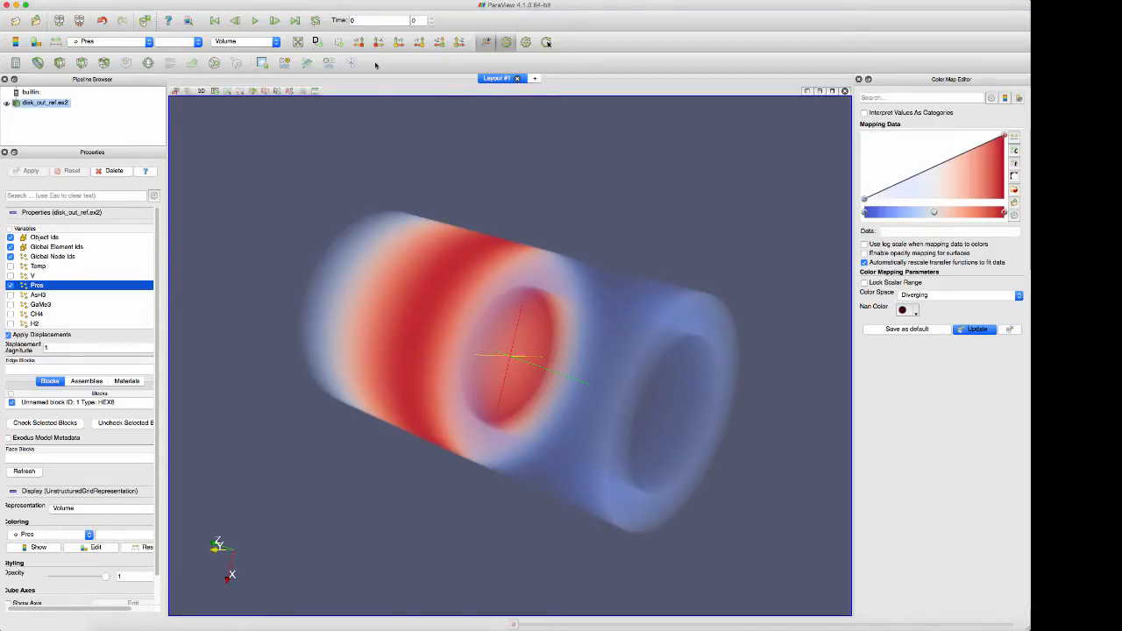
# Return the pressure-coloured dataset to the Surface representation and view it from the opposite end
pyautogui.click(246, 41)
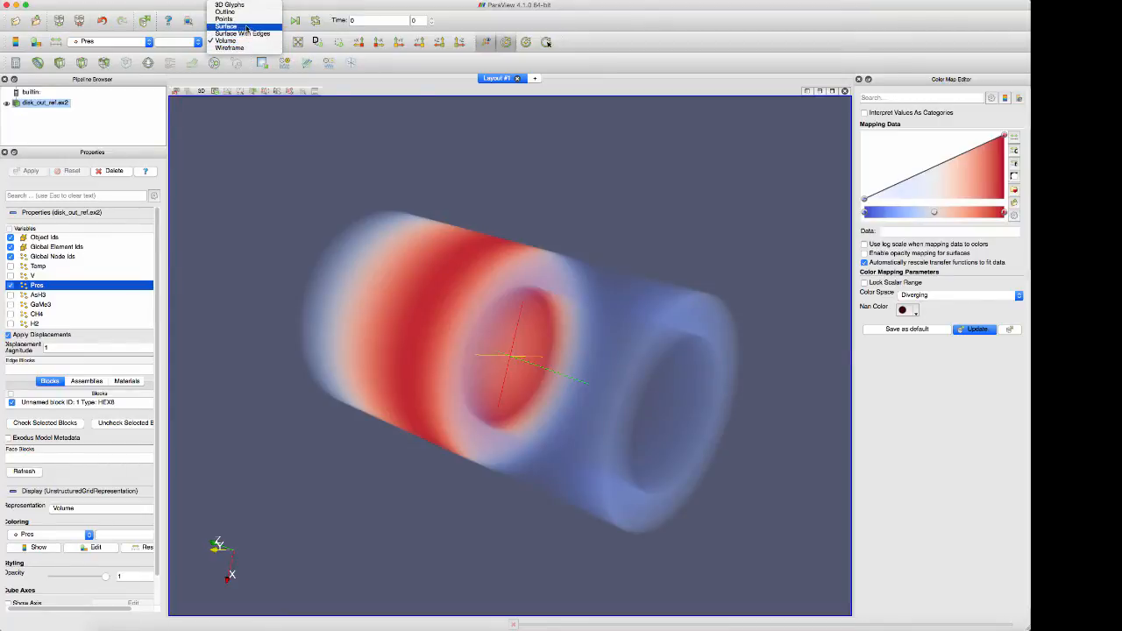
pyautogui.click(247, 28)
pyautogui.moveTo(713, 307); pyautogui.dragTo(495, 303)
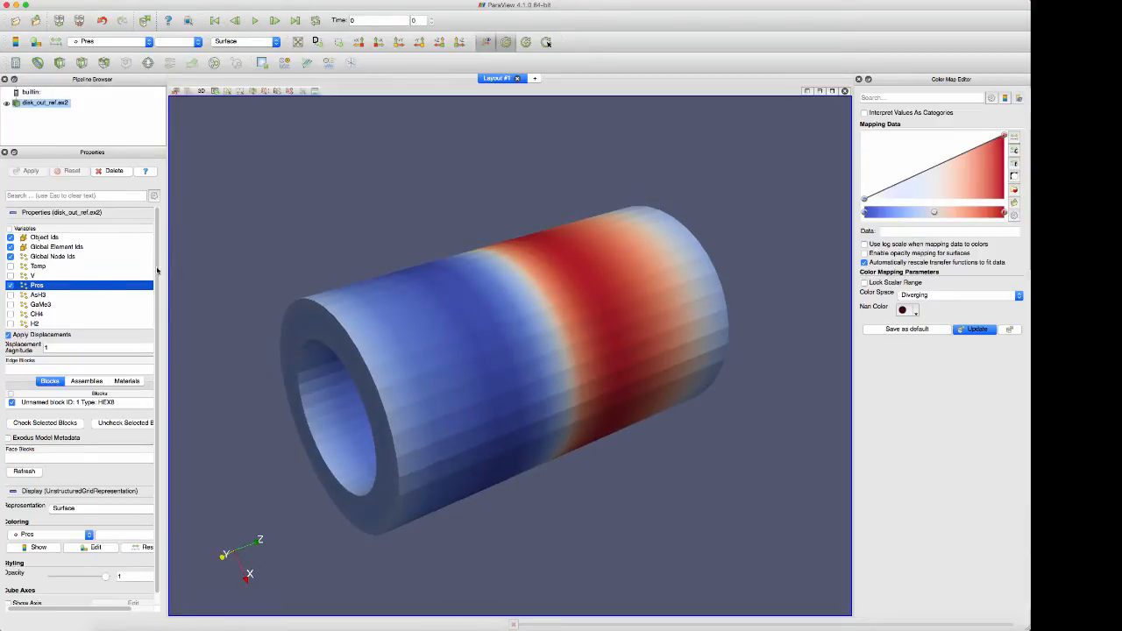
# Load the Temp variable of disk_out_ref.ex2 and color the cylinder surface by Temp
pyautogui.click(11, 268)
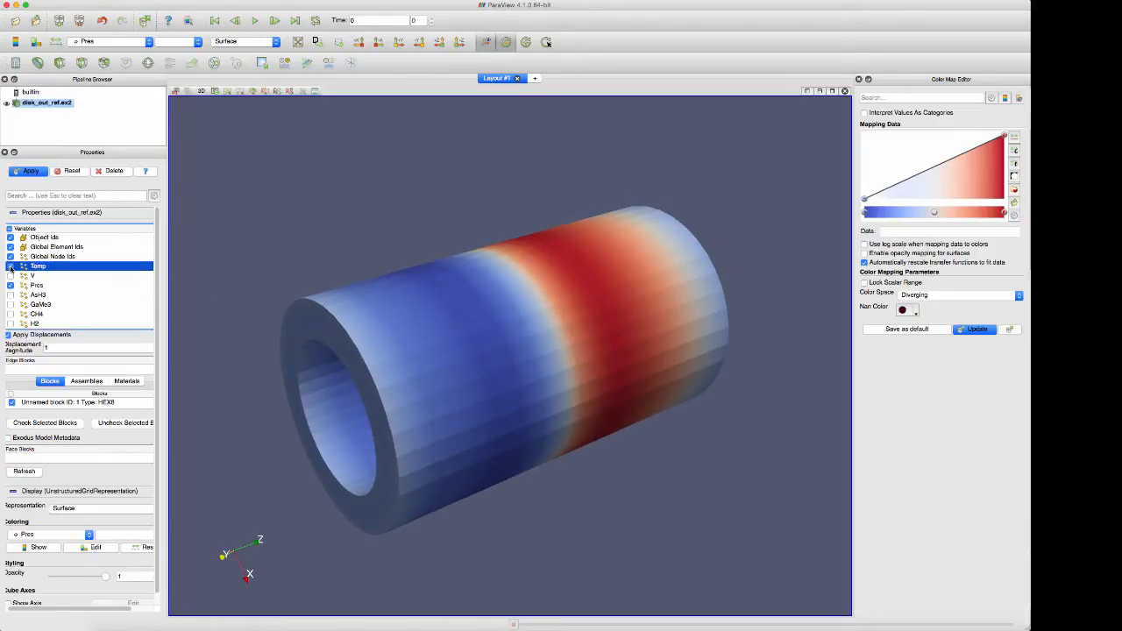
pyautogui.click(34, 171)
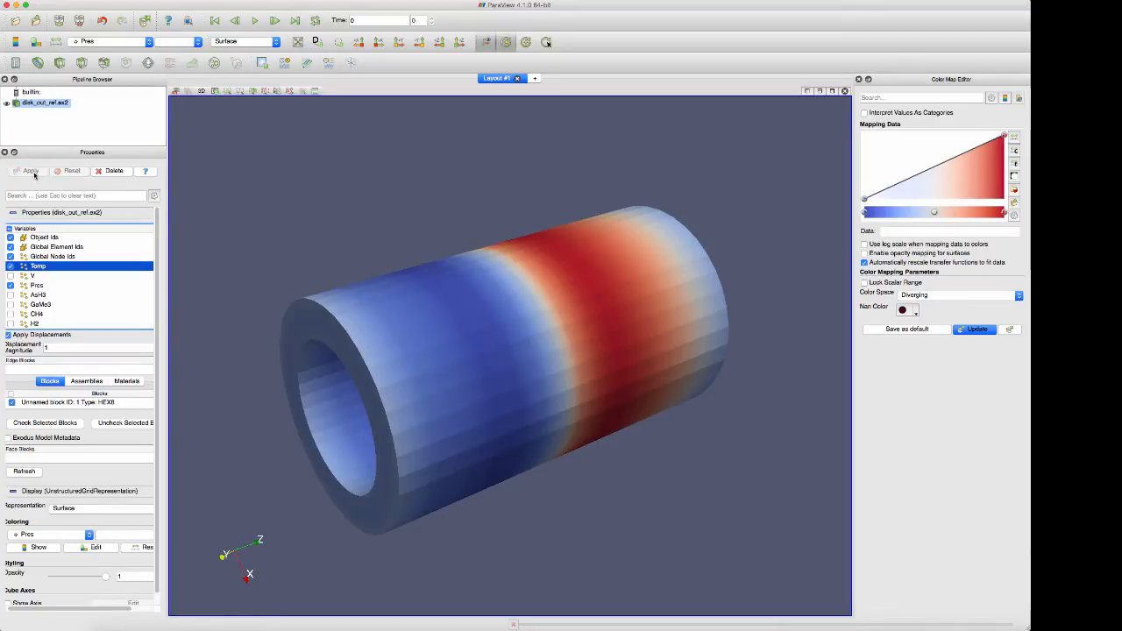
pyautogui.click(107, 42)
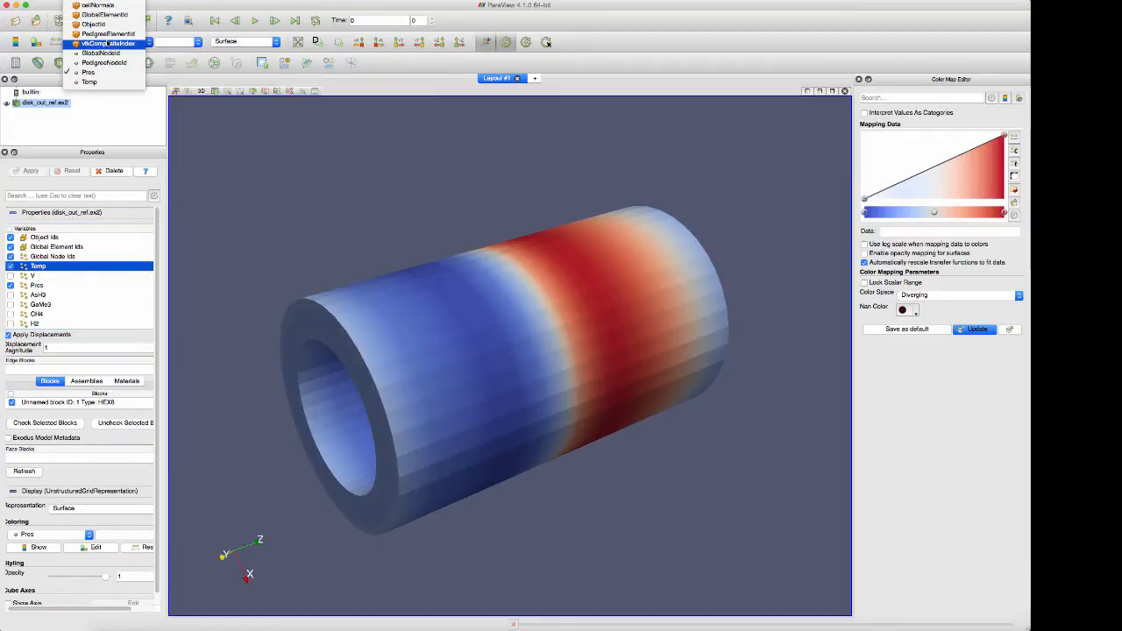
pyautogui.click(89, 82)
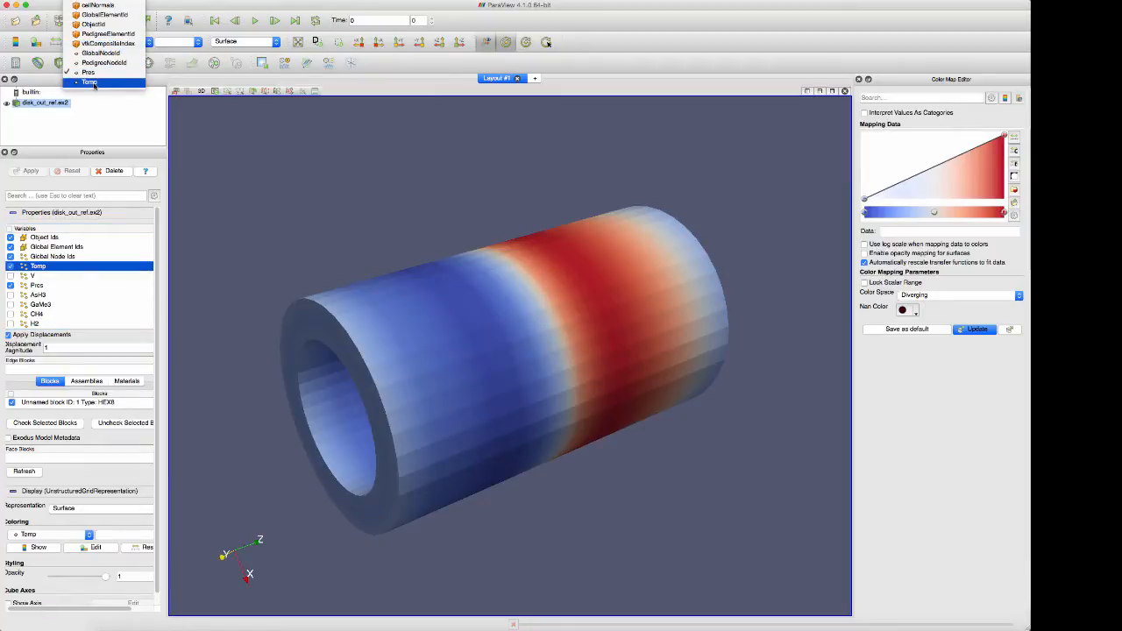
pyautogui.moveTo(497, 327); pyautogui.dragTo(681, 373)
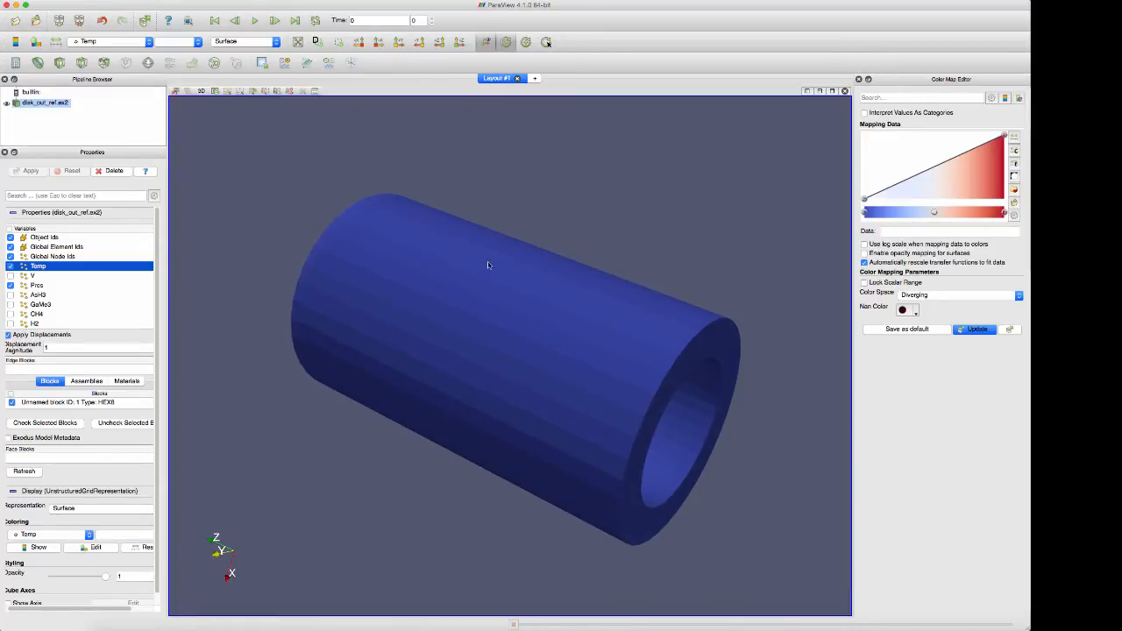
# Show the temperature-coloured dataset as Points and then as Volume, and inspect the volume rendering from the end and the side
pyautogui.click(233, 41)
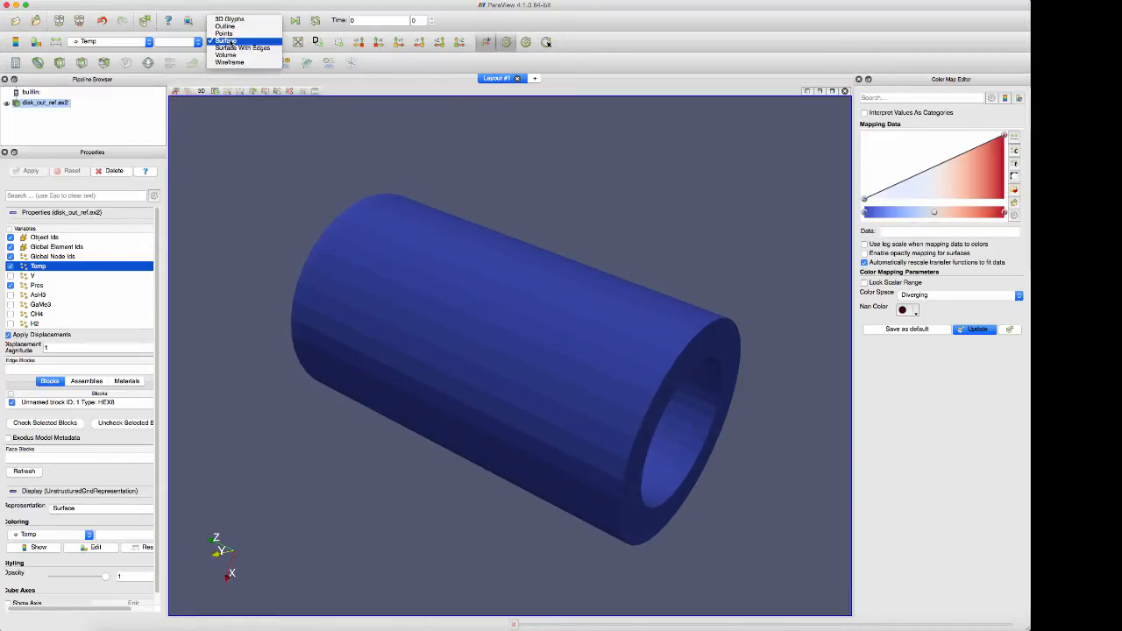
pyautogui.click(224, 34)
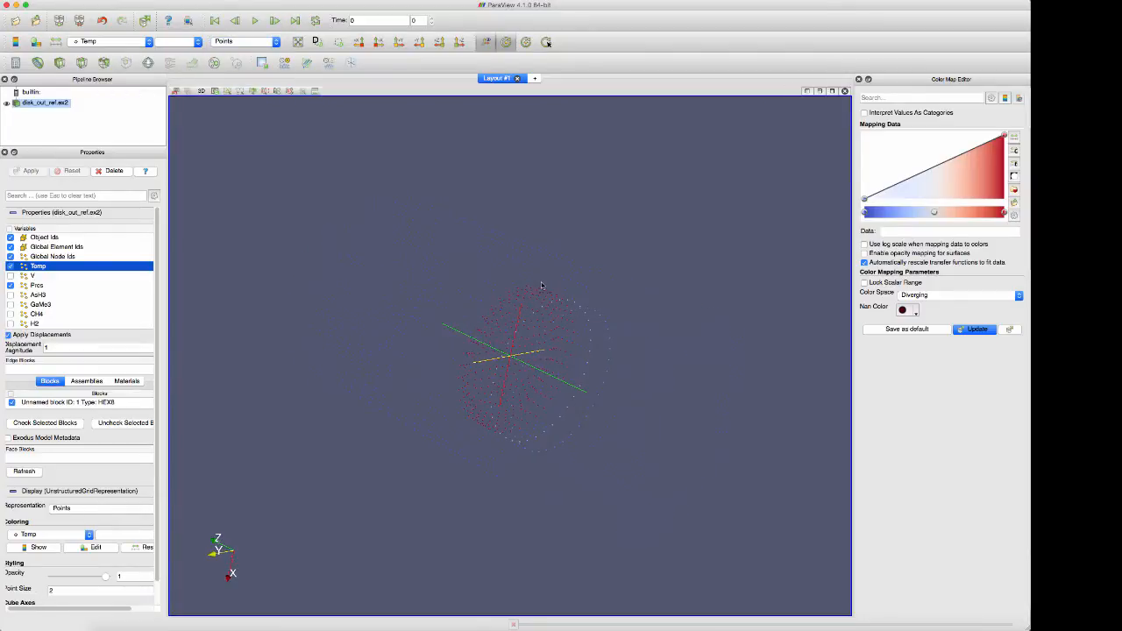
pyautogui.click(249, 42)
pyautogui.click(239, 68)
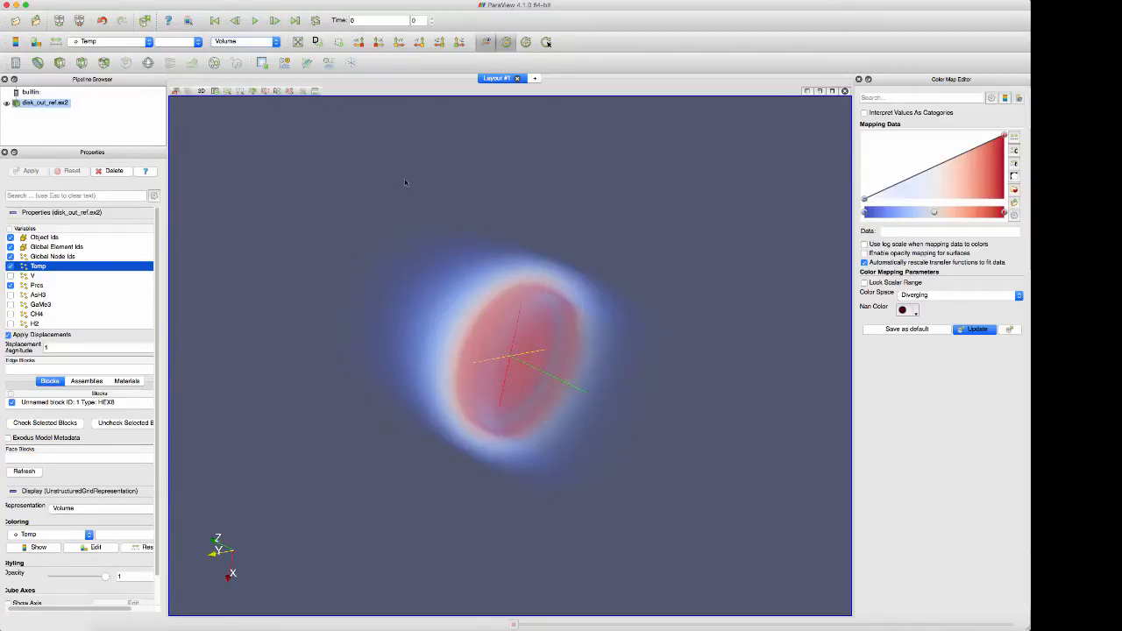
pyautogui.moveTo(502, 220); pyautogui.dragTo(332, 208)
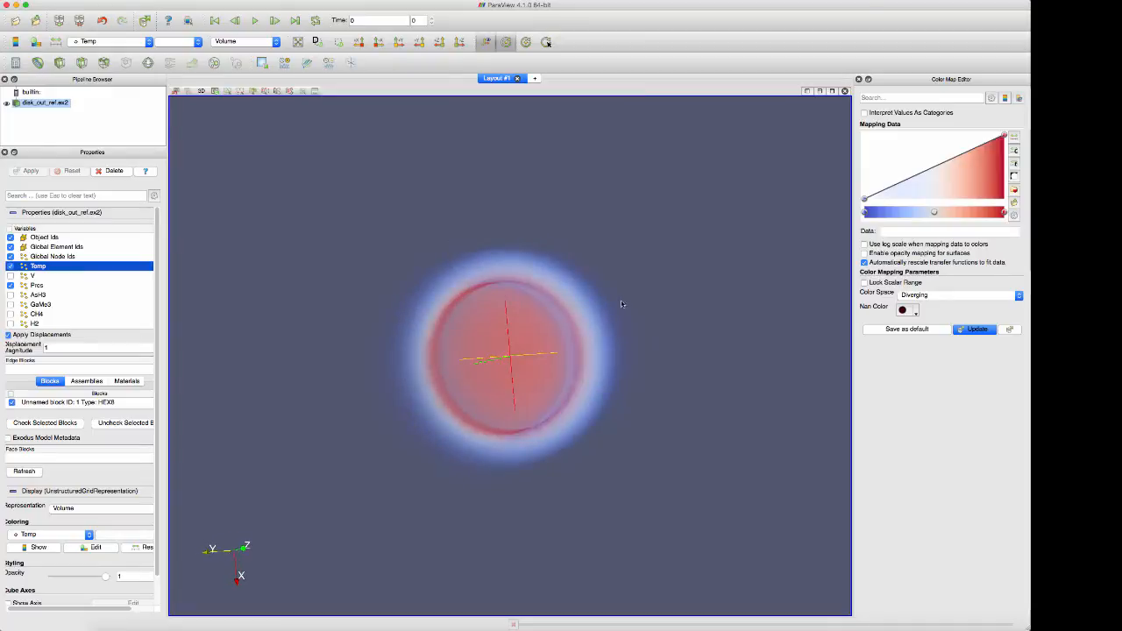
pyautogui.moveTo(622, 305); pyautogui.dragTo(649, 310)
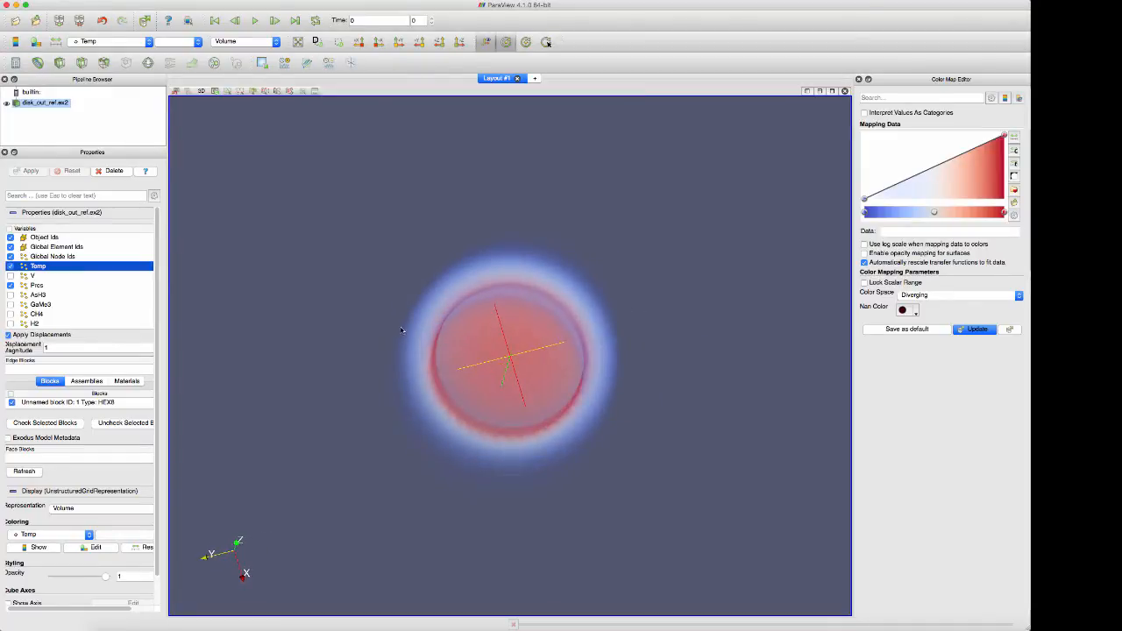
pyautogui.moveTo(400, 328); pyautogui.dragTo(537, 340)
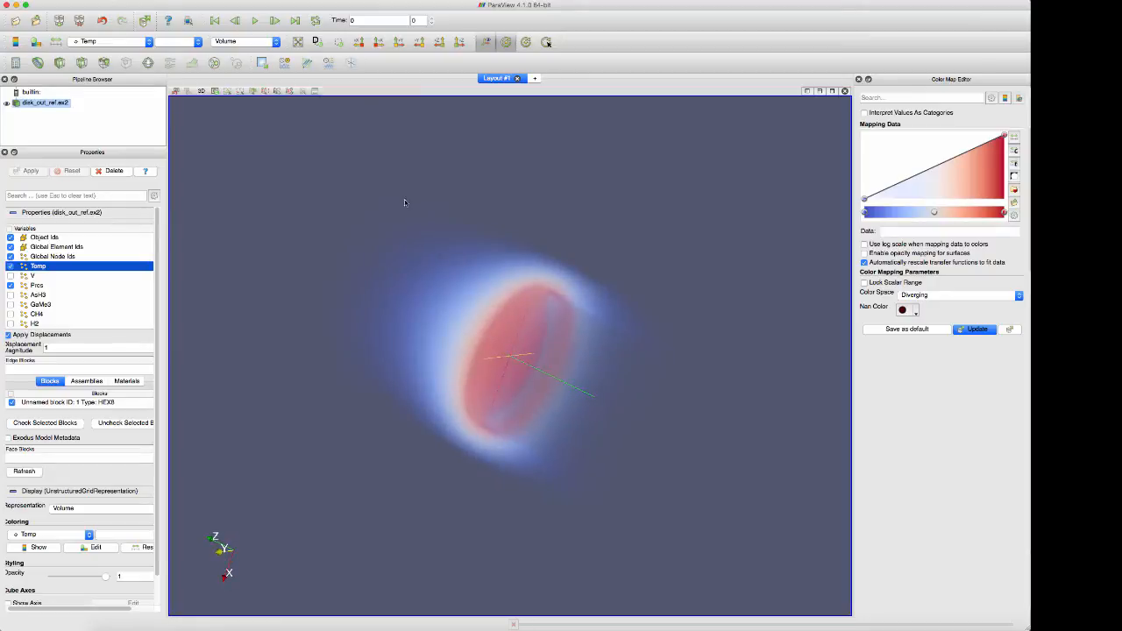
# Set the representation back to Surface and color the cylinder by Pres
pyautogui.click(244, 41)
pyautogui.click(235, 26)
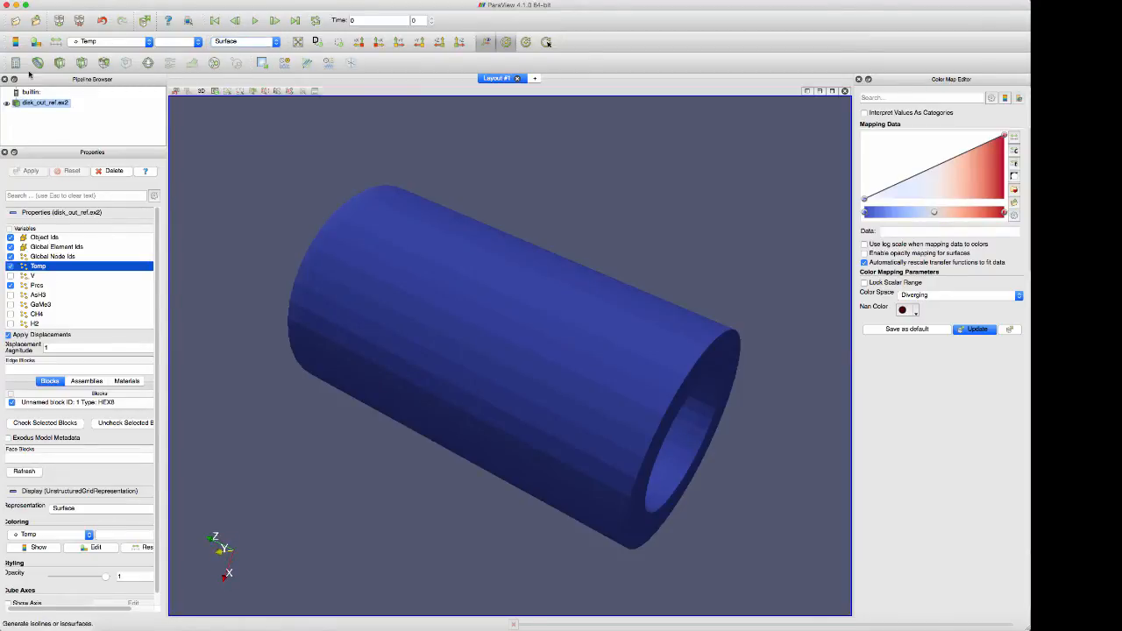
pyautogui.click(96, 41)
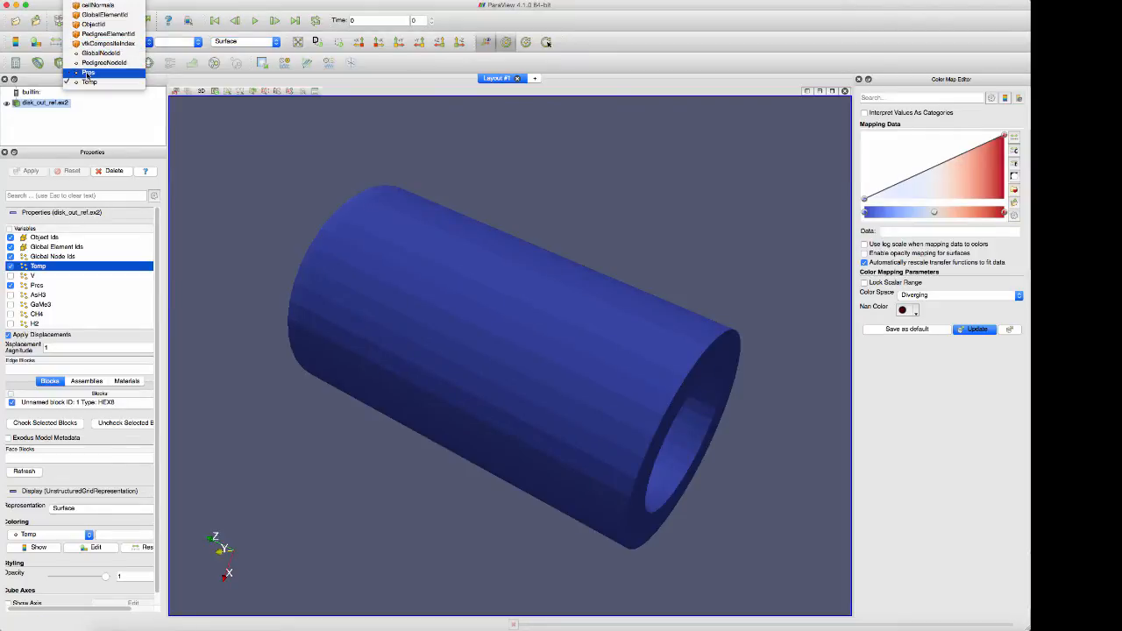
pyautogui.click(87, 73)
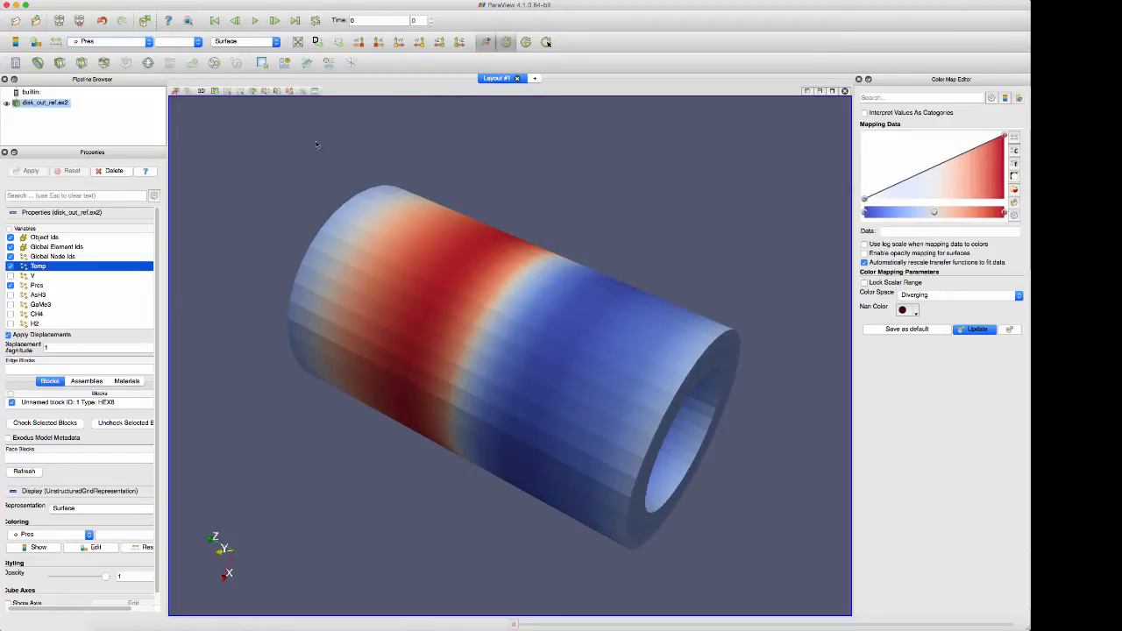
pyautogui.moveTo(767, 327); pyautogui.dragTo(722, 342)
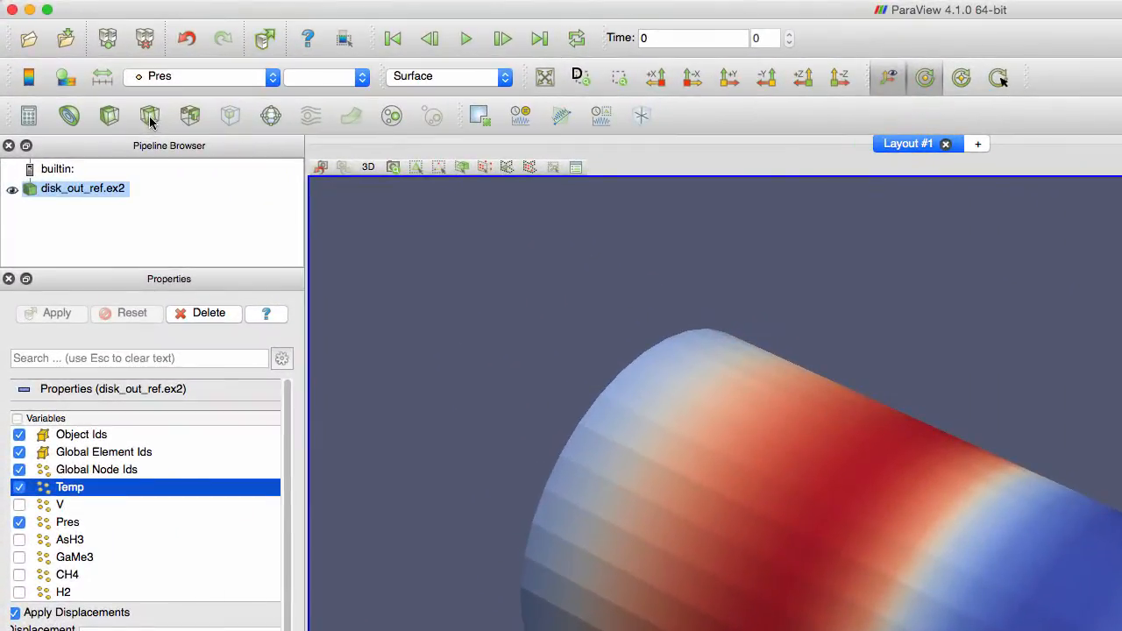
# Slice the cylinder lengthwise with a plane of normal 1, 0, 0, shifted to an X origin of about 0.39
pyautogui.click(151, 121)
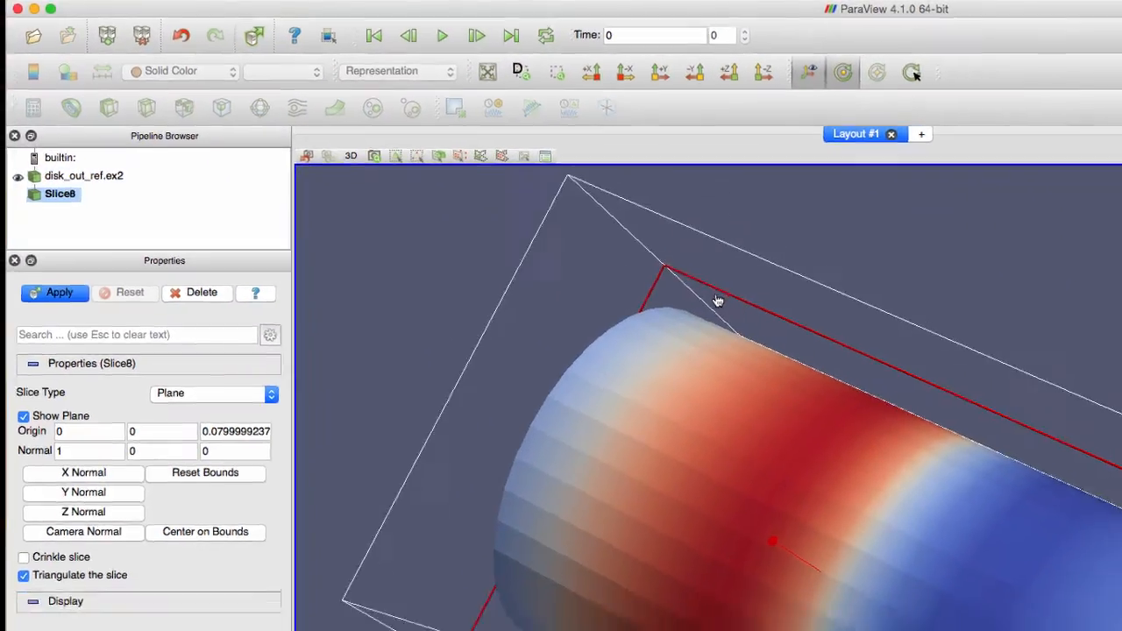
pyautogui.moveTo(763, 321); pyautogui.dragTo(862, 348)
pyautogui.moveTo(517, 191); pyautogui.dragTo(462, 194)
pyautogui.moveTo(836, 479); pyautogui.dragTo(614, 510)
pyautogui.moveTo(364, 263)
pyautogui.mouseDown()
pyautogui.moveTo(529, 291)
pyautogui.moveTo(340, 254)
pyautogui.moveTo(430, 284)
pyautogui.moveTo(373, 267)
pyautogui.mouseUp()
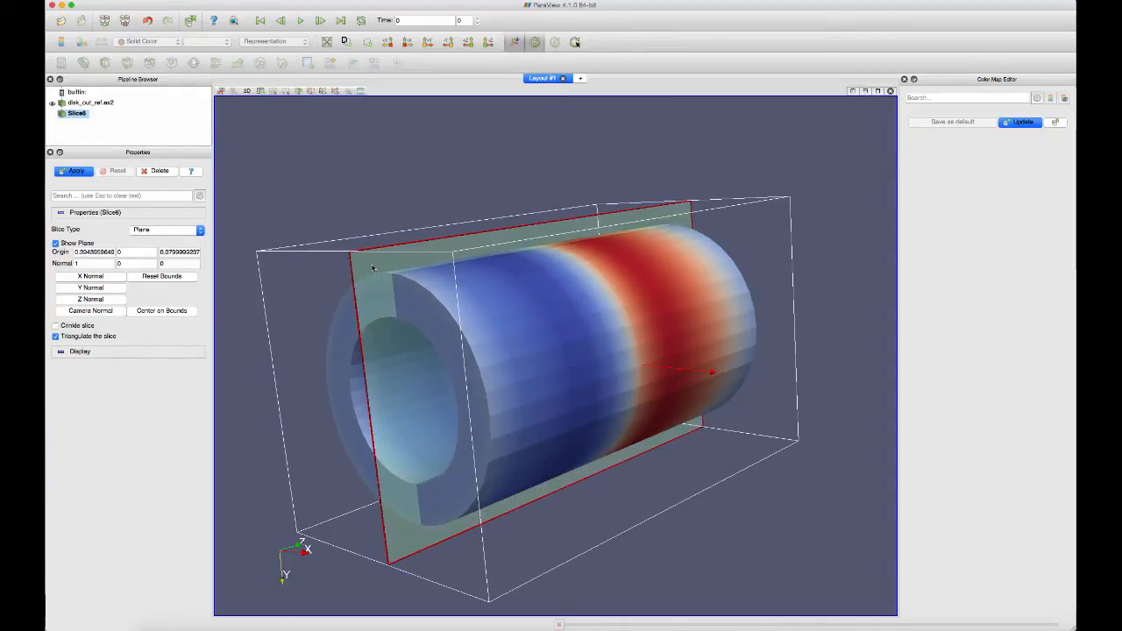
pyautogui.click(77, 170)
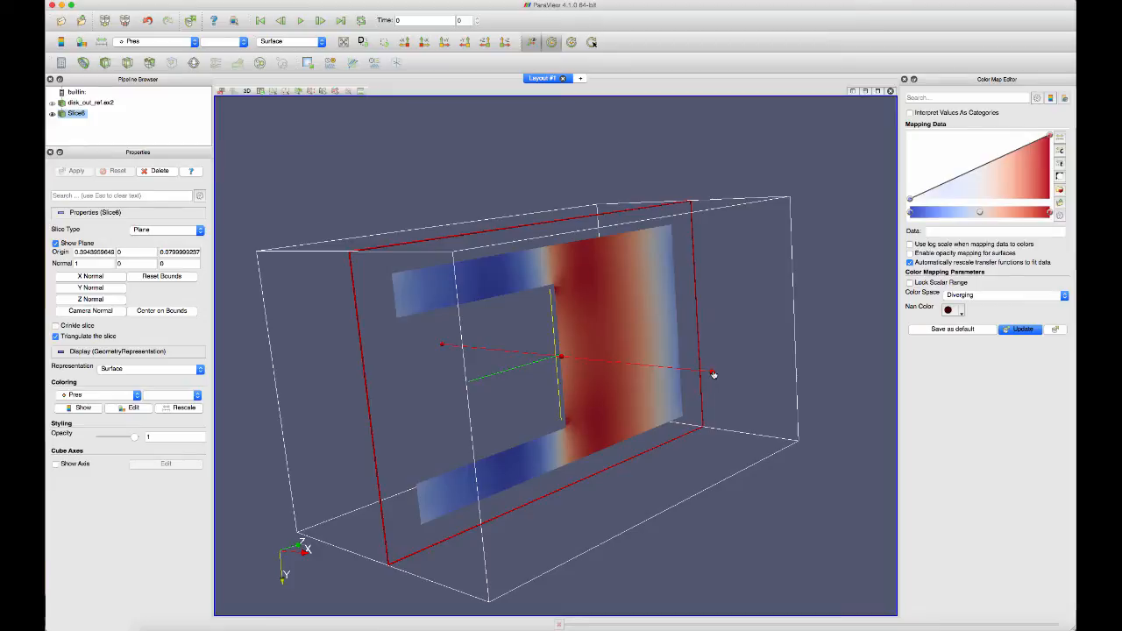
# Tilt the slice plane to a normal of about 0.88, -0.44, -0.17 and update the slice
pyautogui.moveTo(713, 374); pyautogui.dragTo(669, 283)
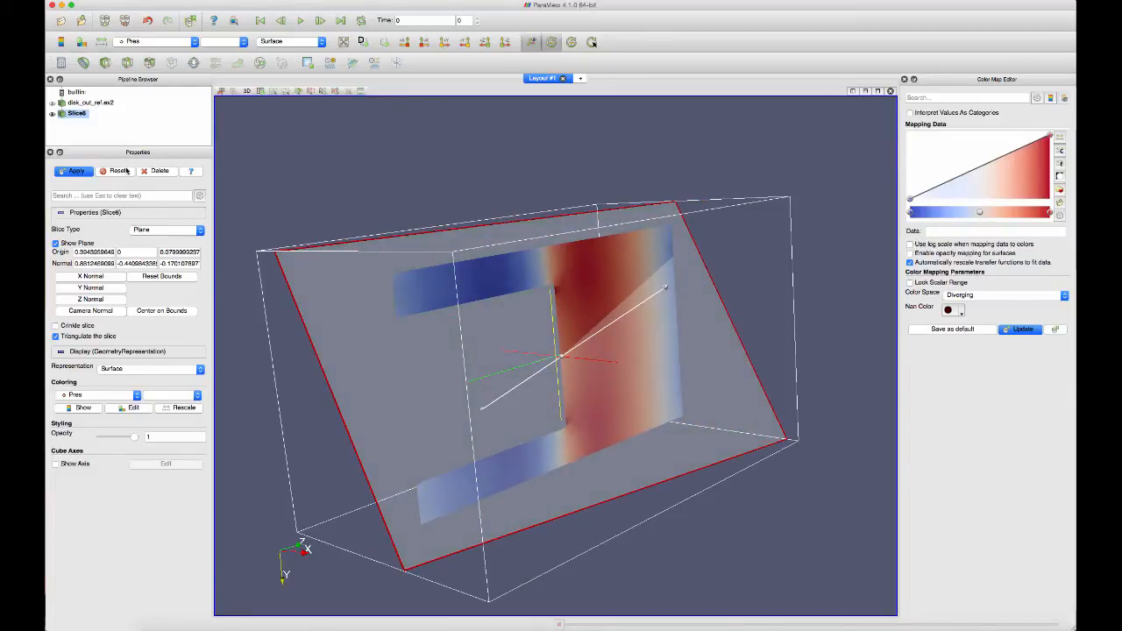
pyautogui.click(77, 173)
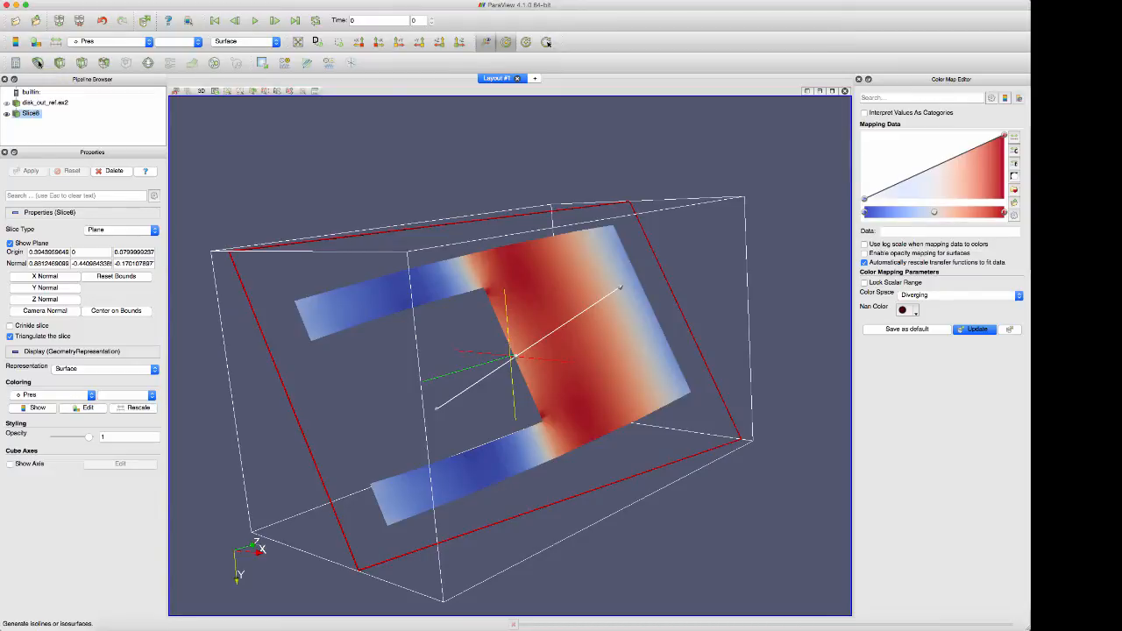
# Contour the slice by Pres, adding a 10-step isovalue range from 0.00678553 to 0.028807, and display the slice together with the contours
pyautogui.click(38, 64)
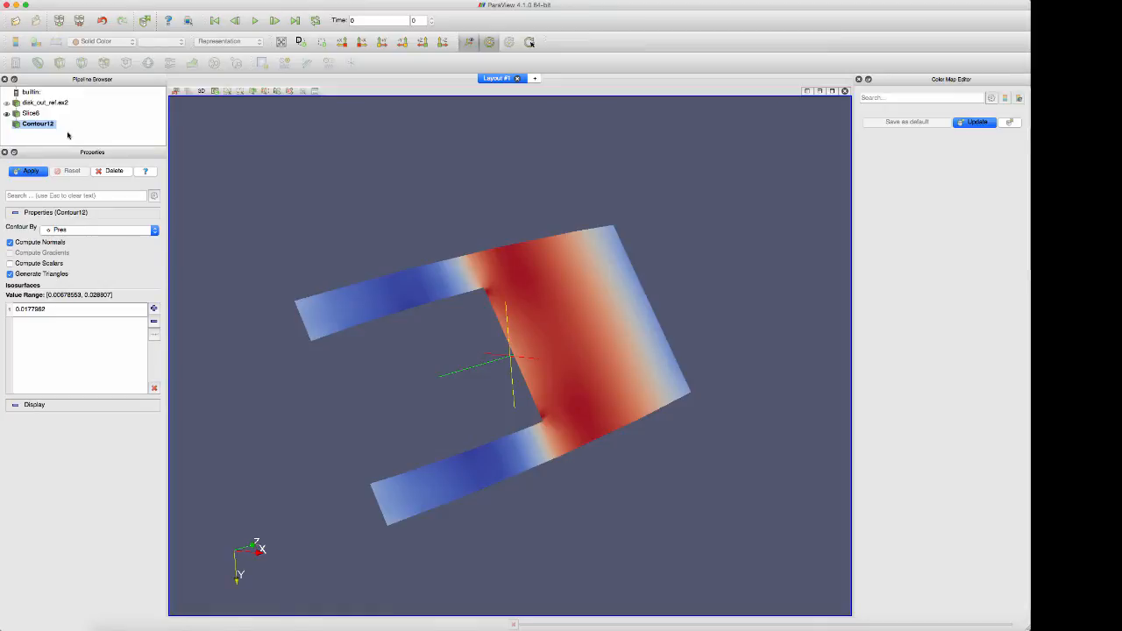
pyautogui.click(27, 171)
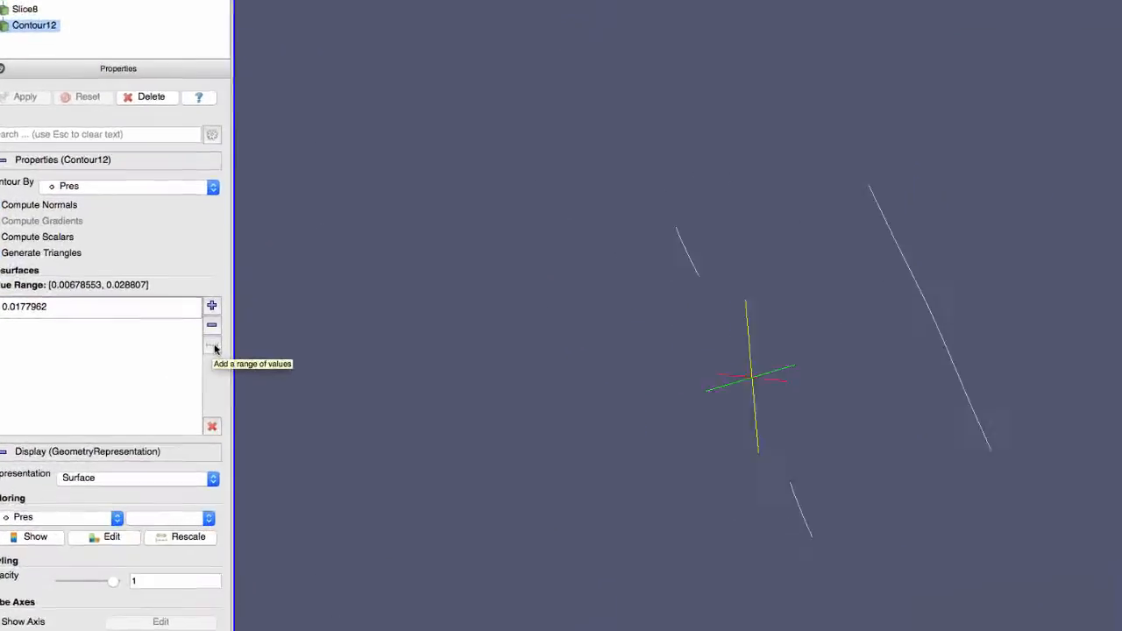
pyautogui.click(214, 348)
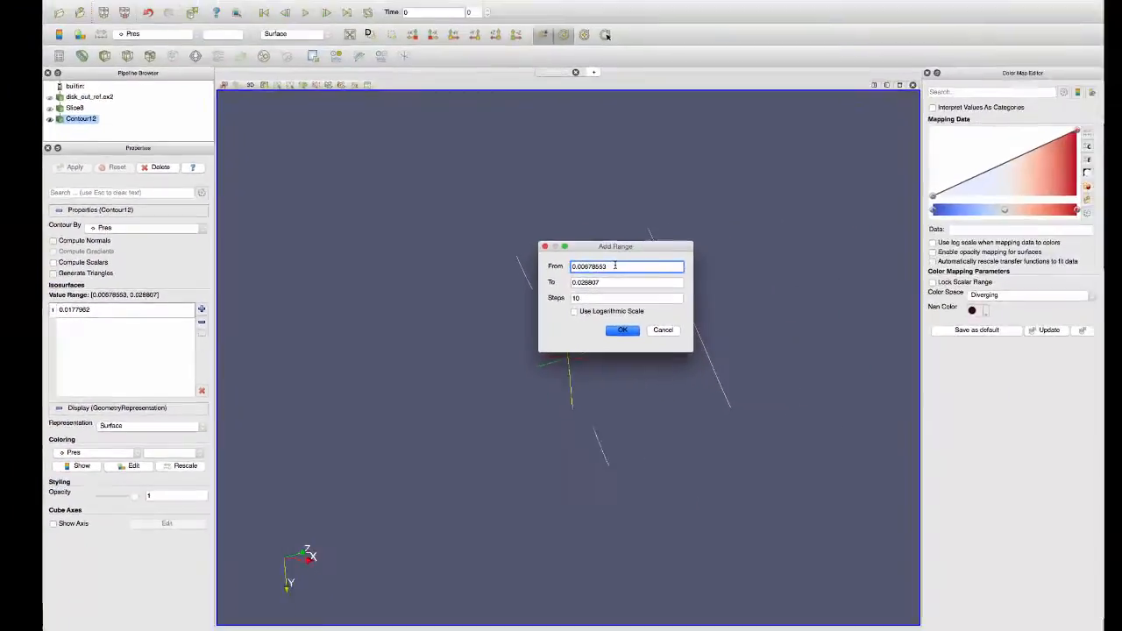
pyautogui.click(605, 330)
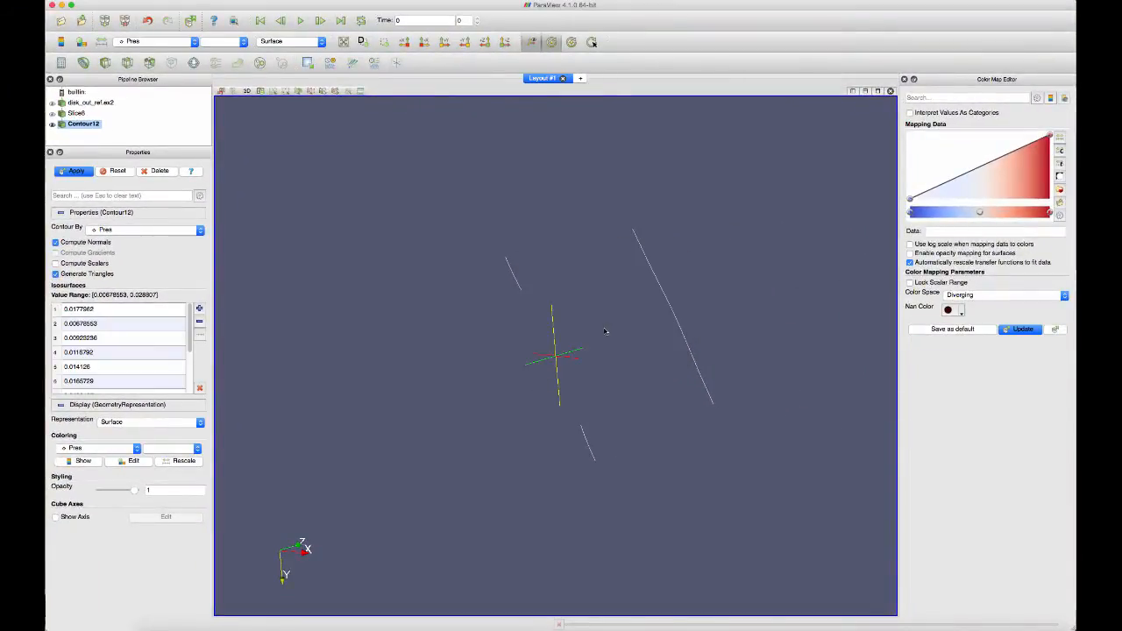
pyautogui.click(78, 172)
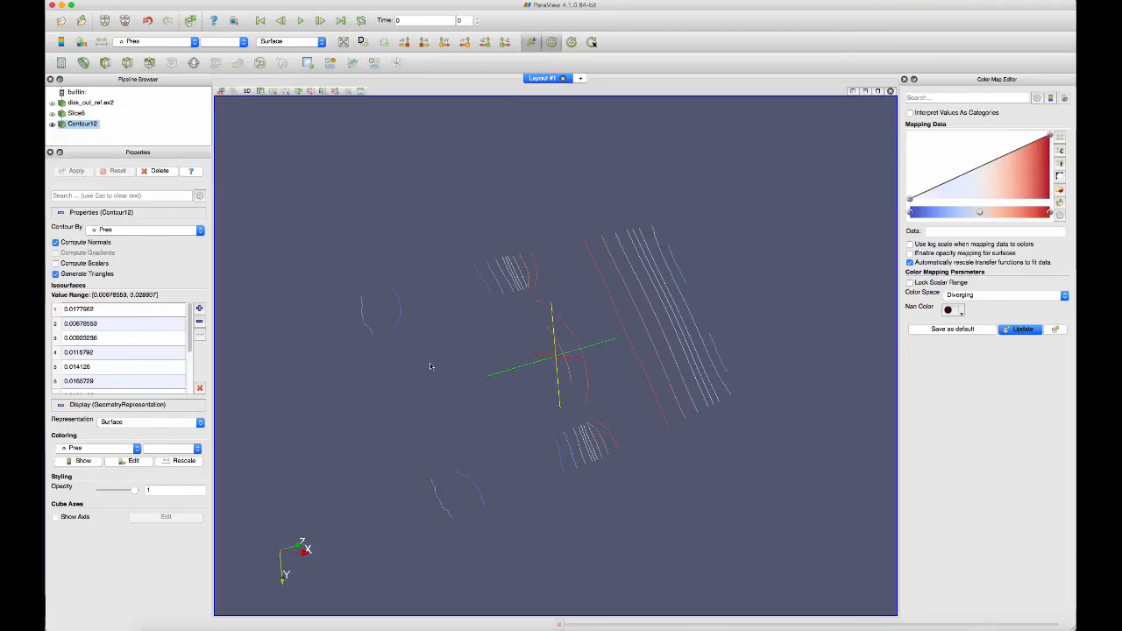
pyautogui.moveTo(455, 377)
pyautogui.mouseDown()
pyautogui.moveTo(370, 326)
pyautogui.moveTo(447, 367)
pyautogui.mouseUp()
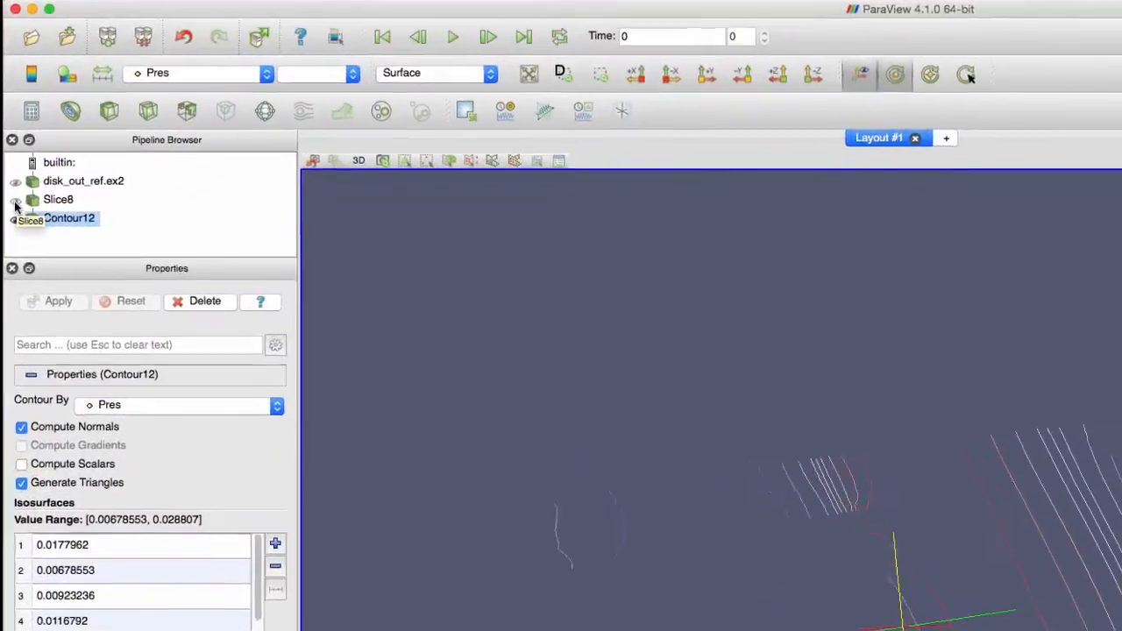
pyautogui.click(44, 131)
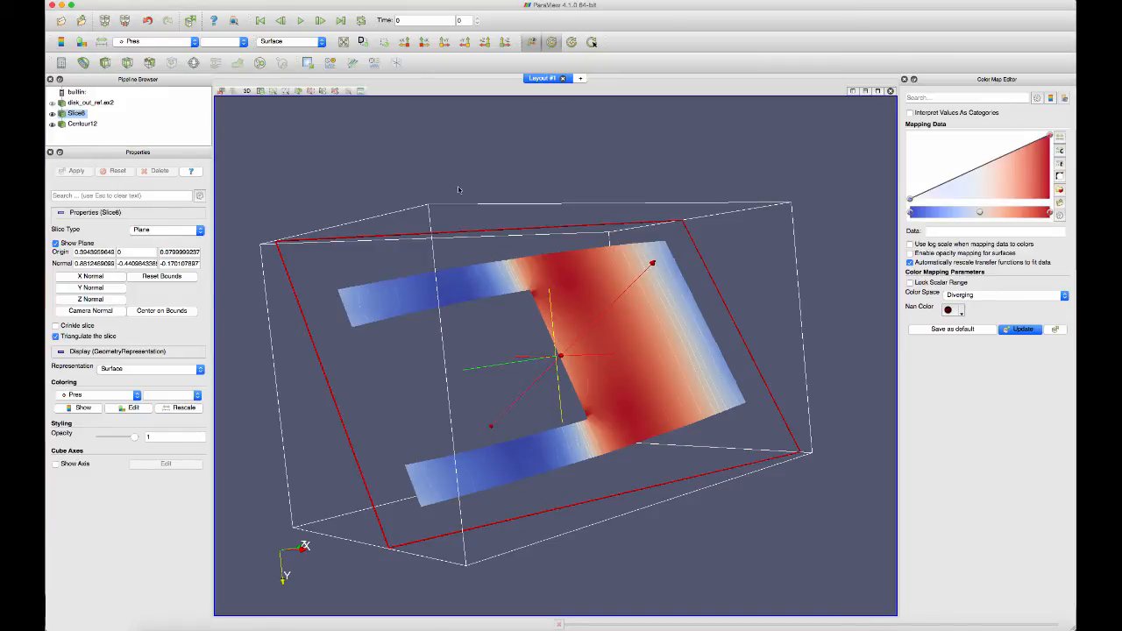
# Delete the contour filter and examine the remaining slice from the other side
pyautogui.click(78, 124)
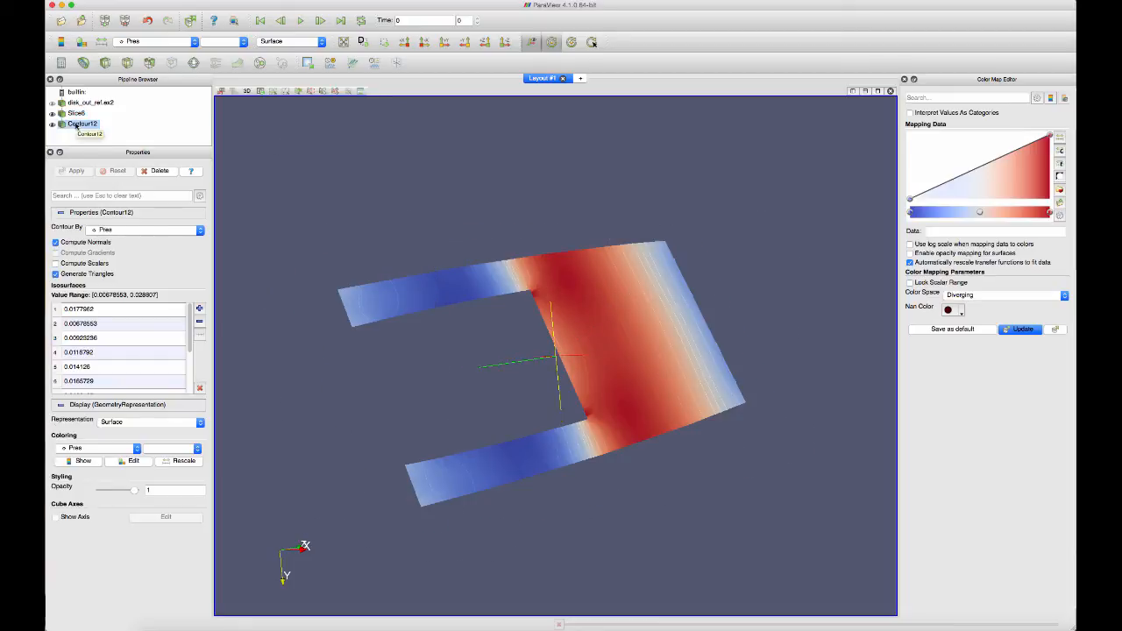
pyautogui.click(156, 172)
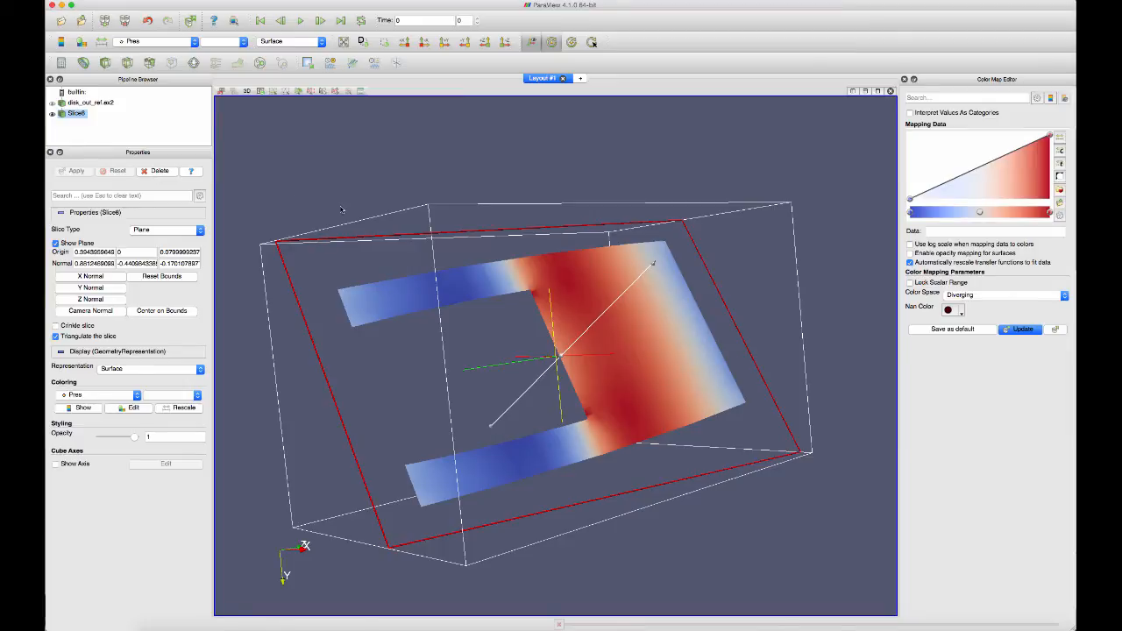
pyautogui.moveTo(656, 257); pyautogui.dragTo(720, 354)
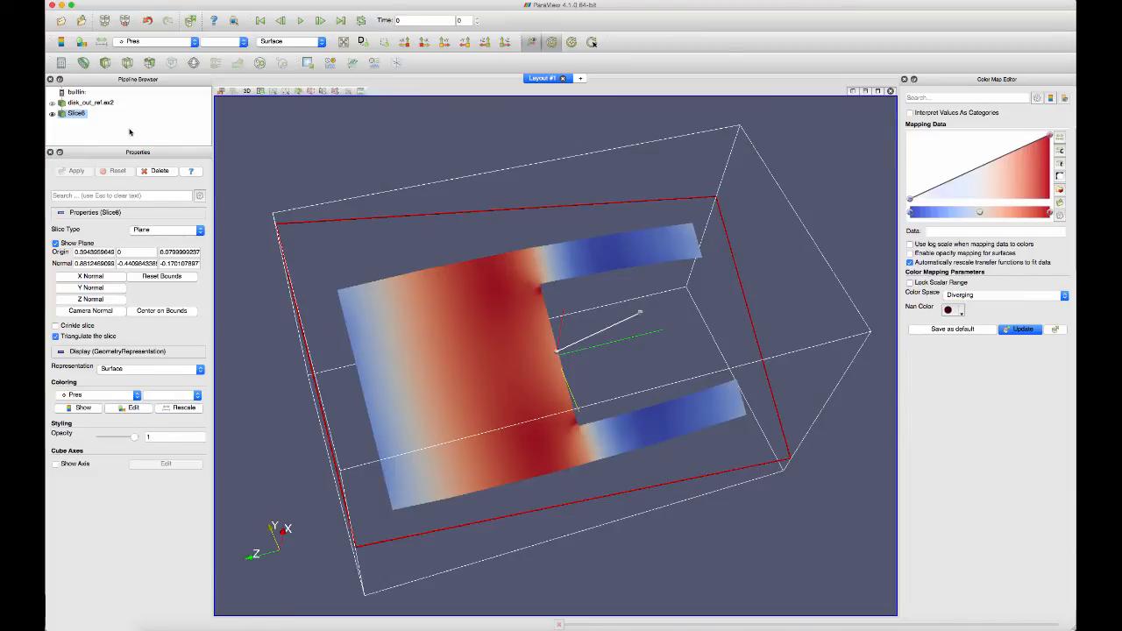
# Delete the slice filter and make the full disk_out_ref.ex2 cylinder visible again
pyautogui.click(52, 114)
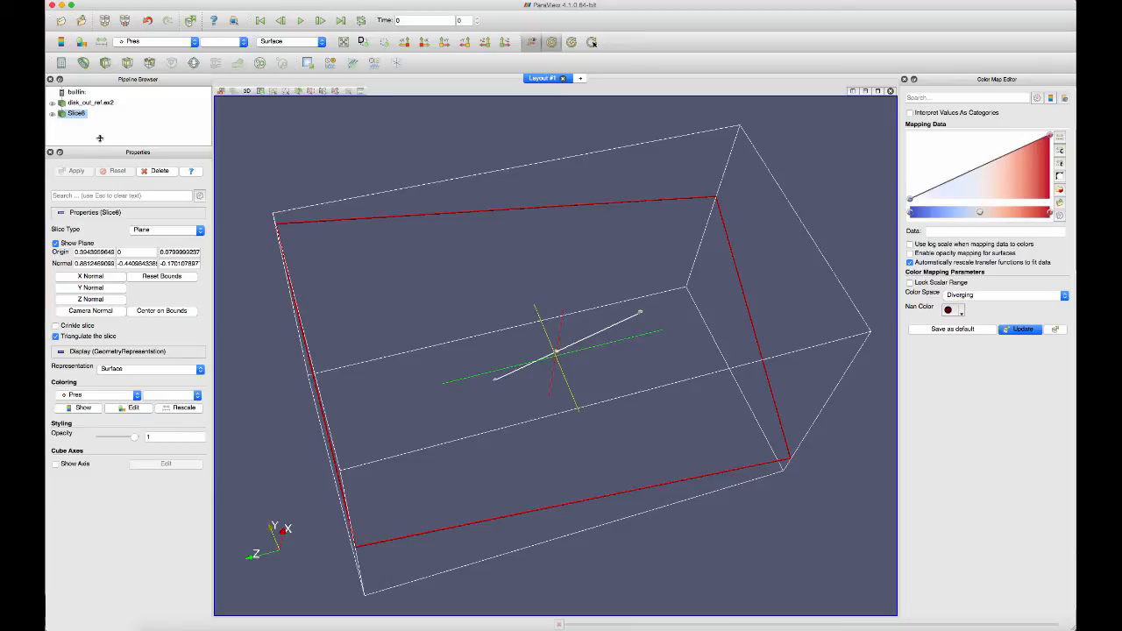
pyautogui.click(156, 171)
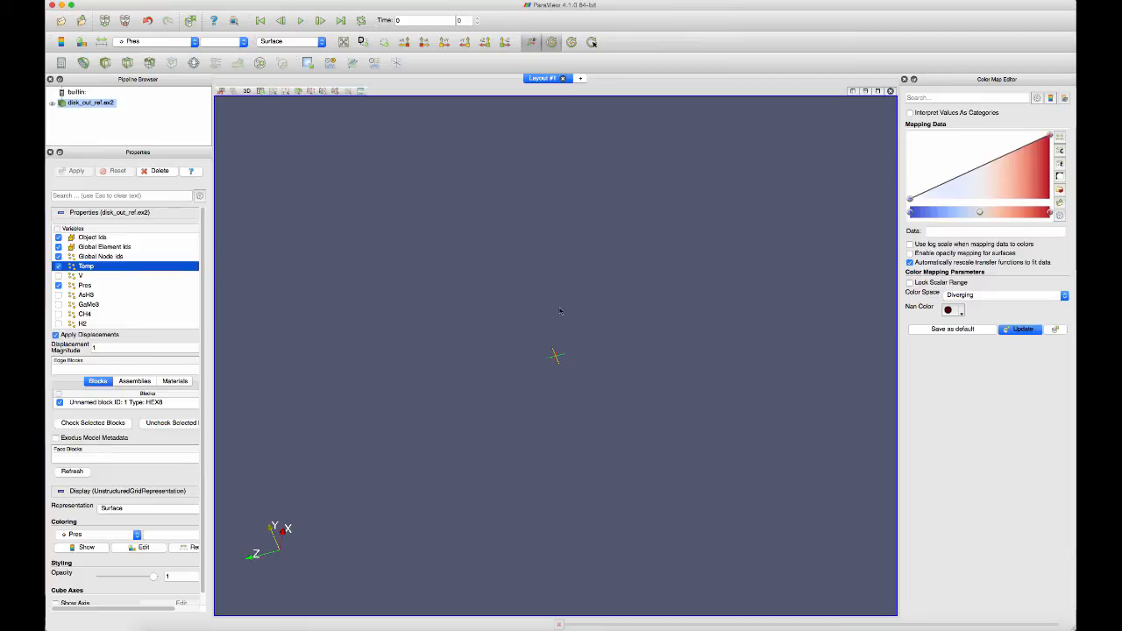
pyautogui.click(52, 104)
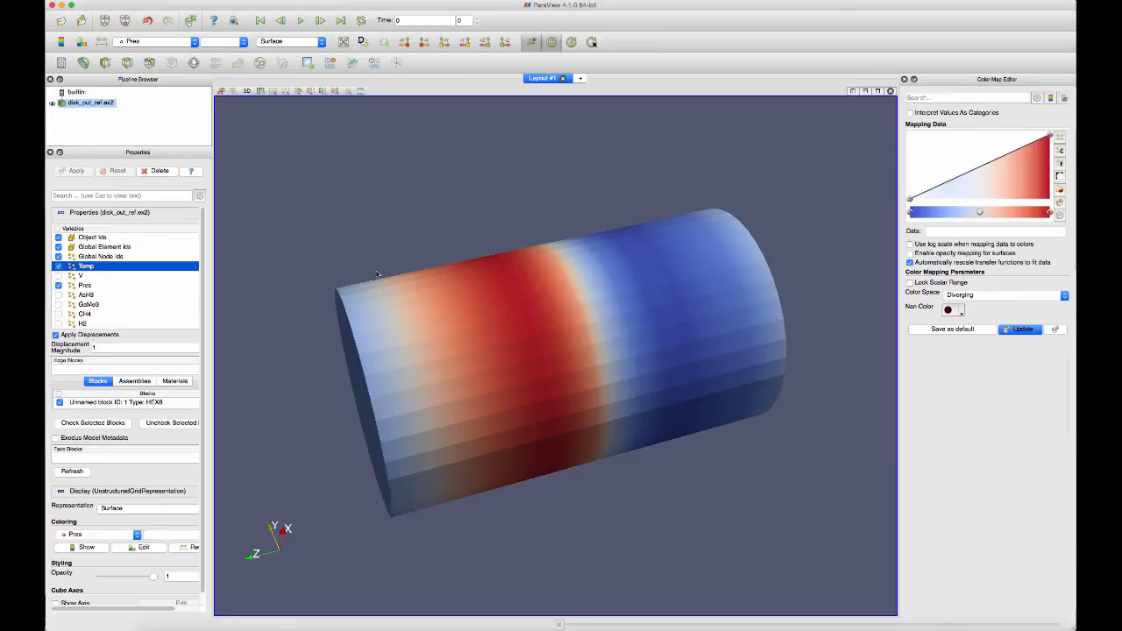
pyautogui.moveTo(340, 308); pyautogui.dragTo(625, 328)
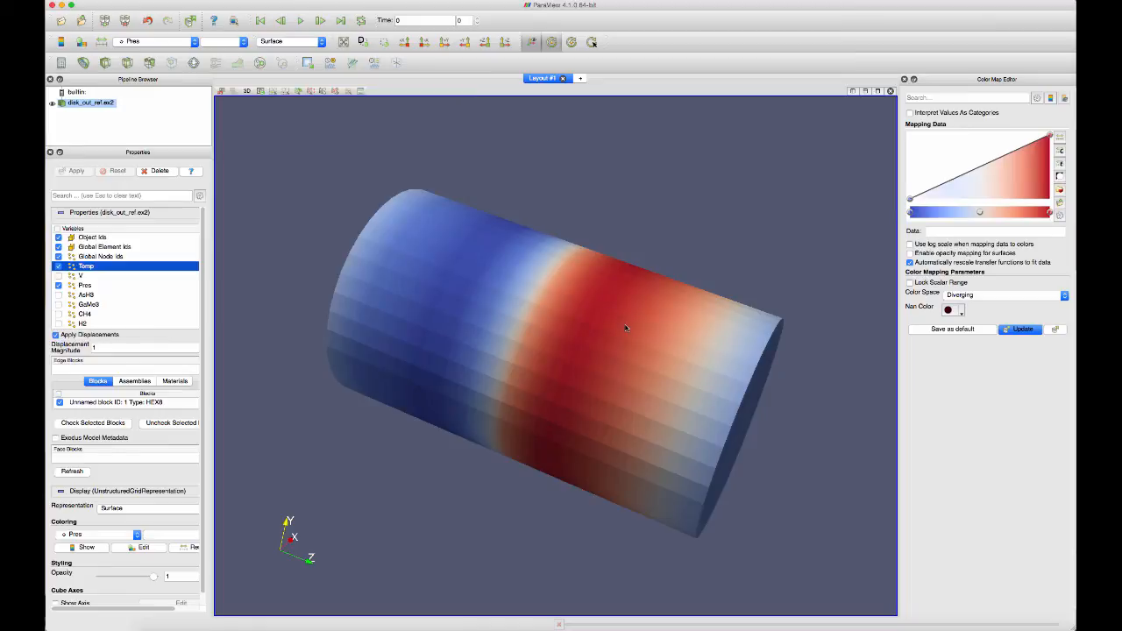